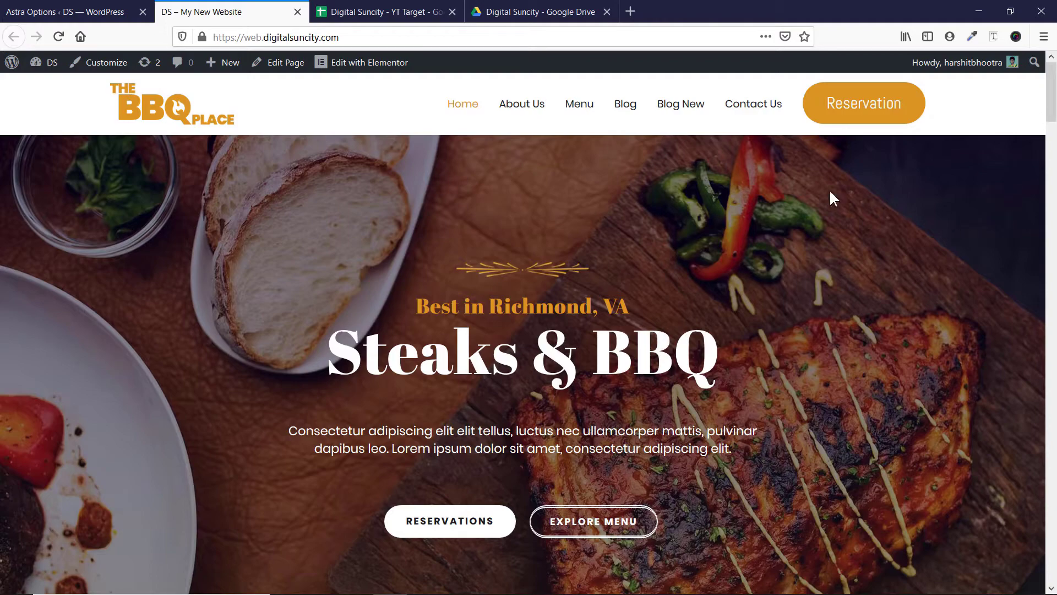
Examine how the header of the live homepage behaves while moving through the page
scroll(832, 198, down, 6)
scroll(833, 198, up, 6)
drag(1051, 117, 1053, 243)
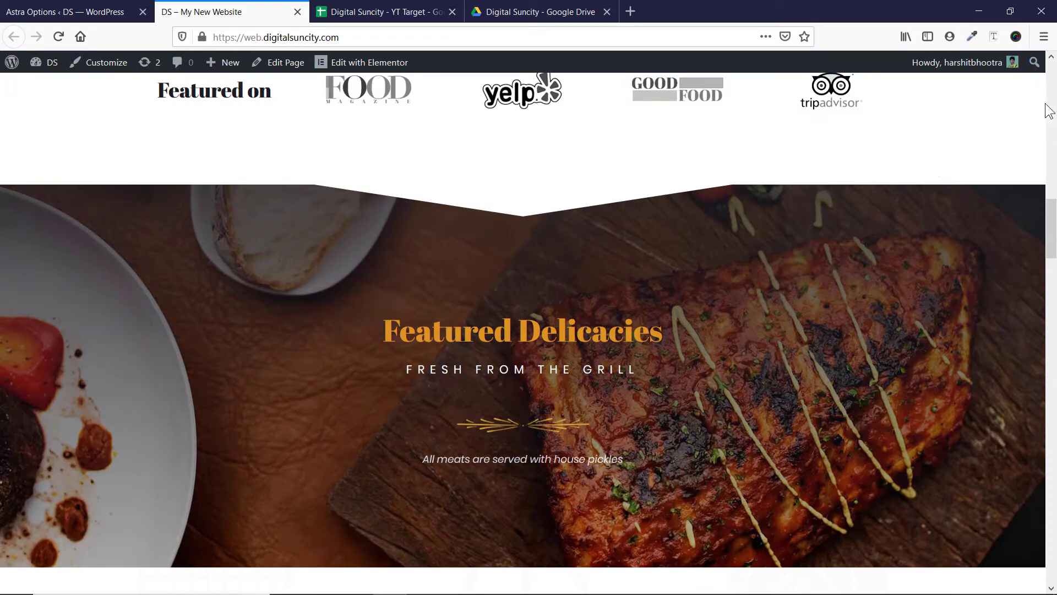
drag(1052, 215, 1053, 77)
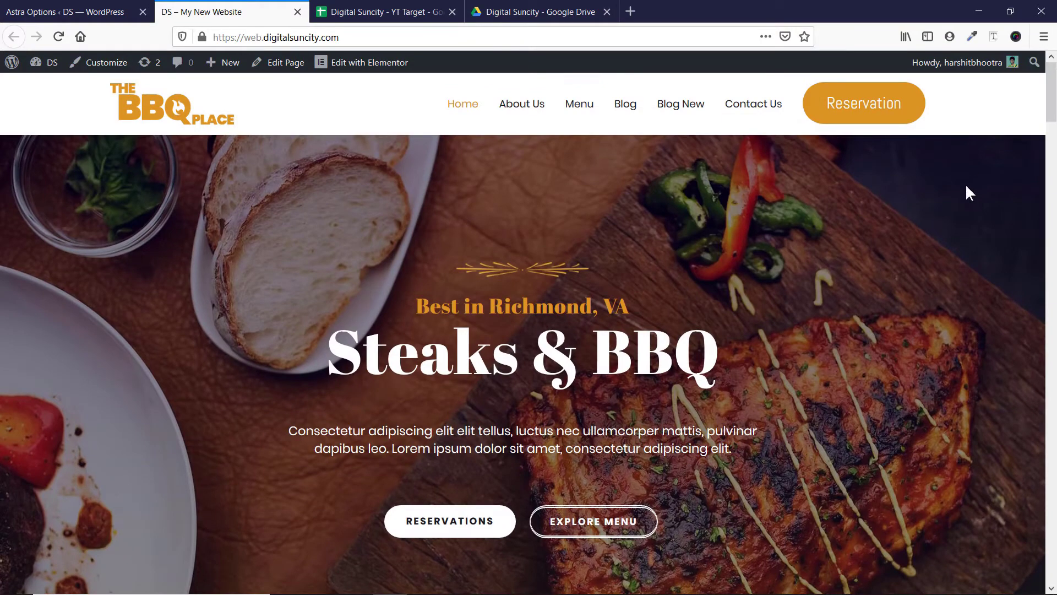
Switch to the Astra Options page and activate the Sticky Header module among the Astra Pro modules
click(32, 9)
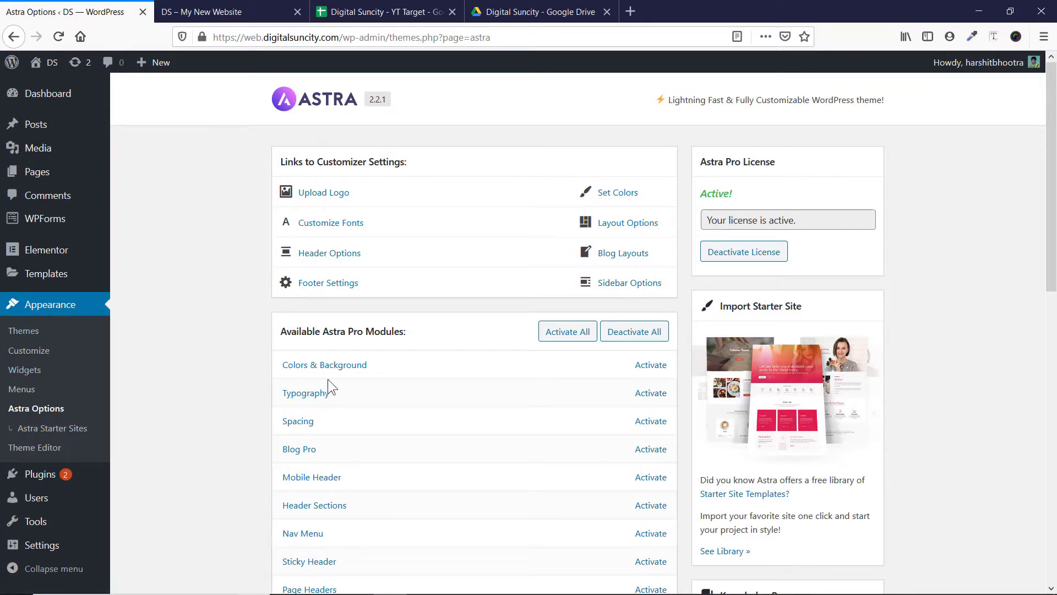
scroll(328, 380, down, 3)
scroll(328, 379, down, 2)
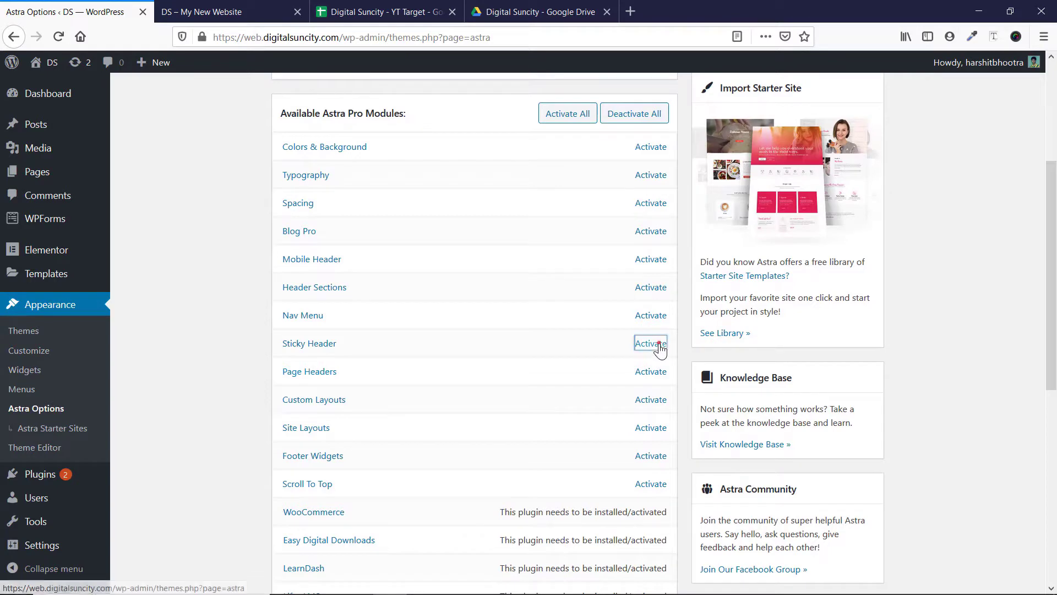
click(657, 344)
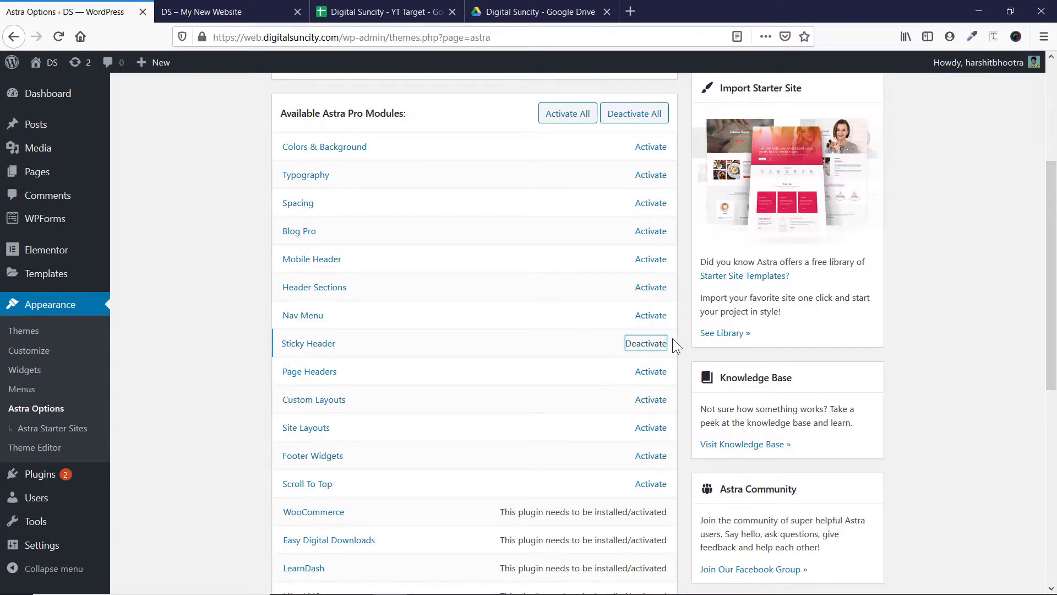
scroll(674, 308, up, 5)
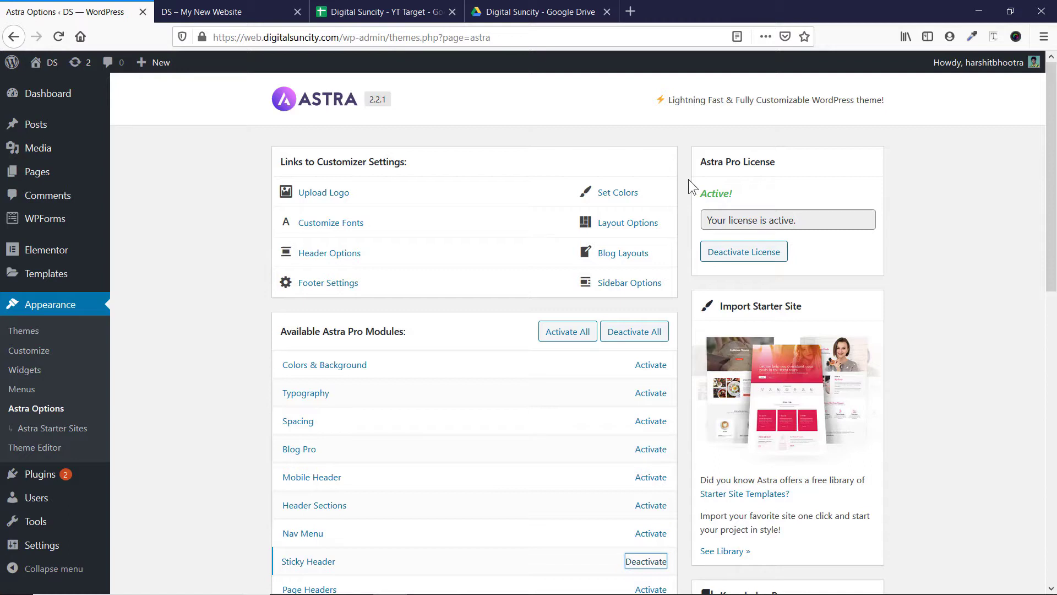
scroll(688, 180, down, 2)
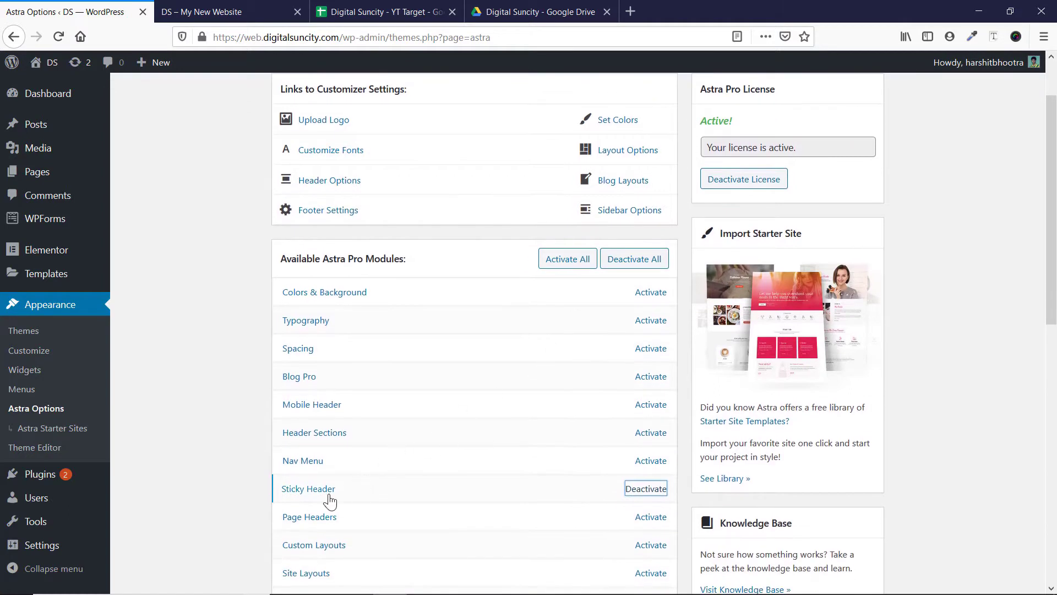
Open the Sticky Header settings in the theme customizer's Header section and check the header's current behaviour in the preview
click(23, 355)
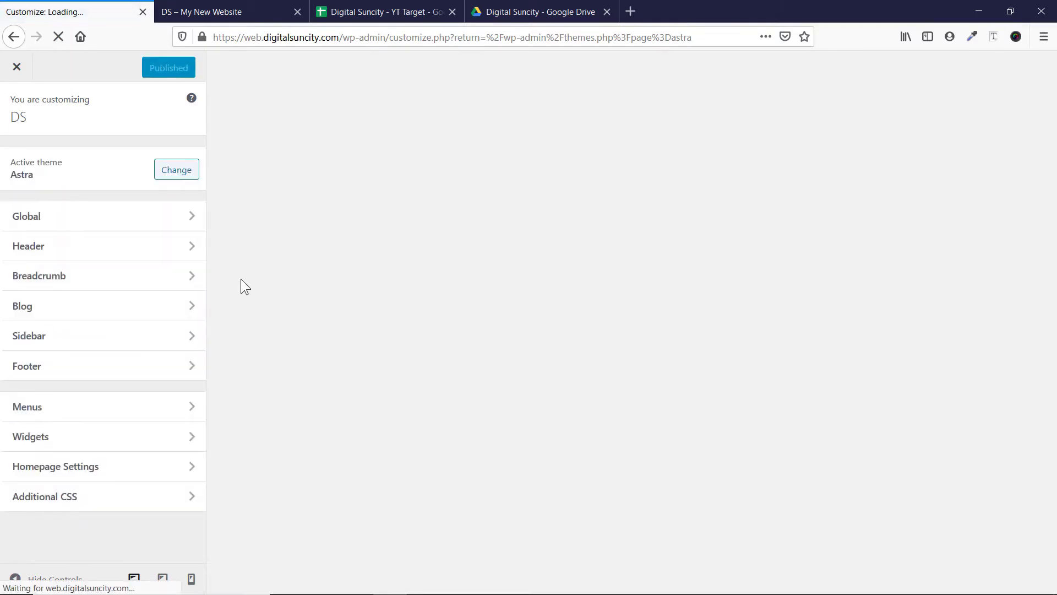
click(171, 246)
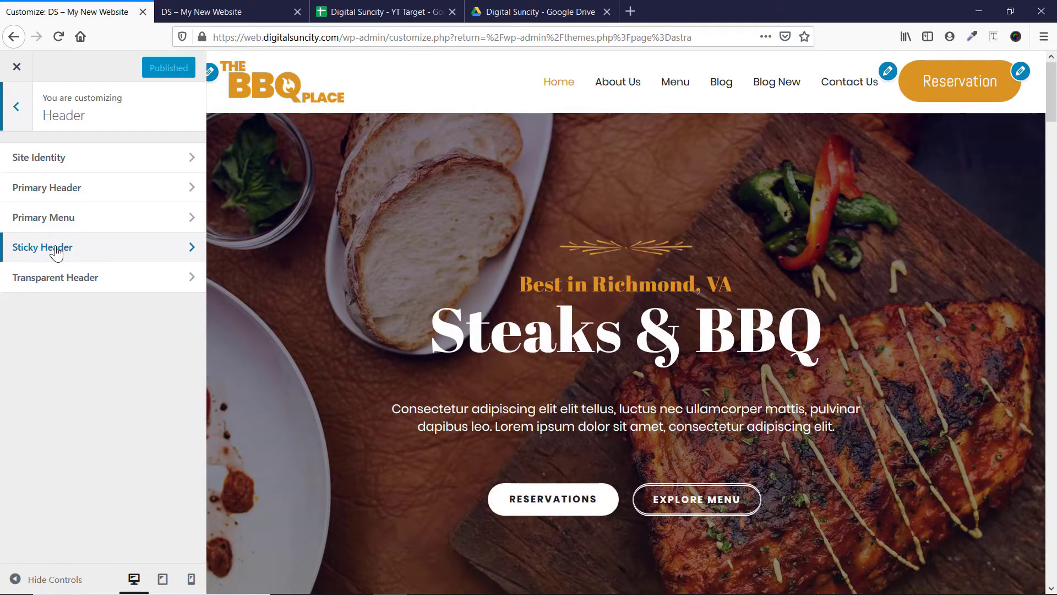
click(57, 249)
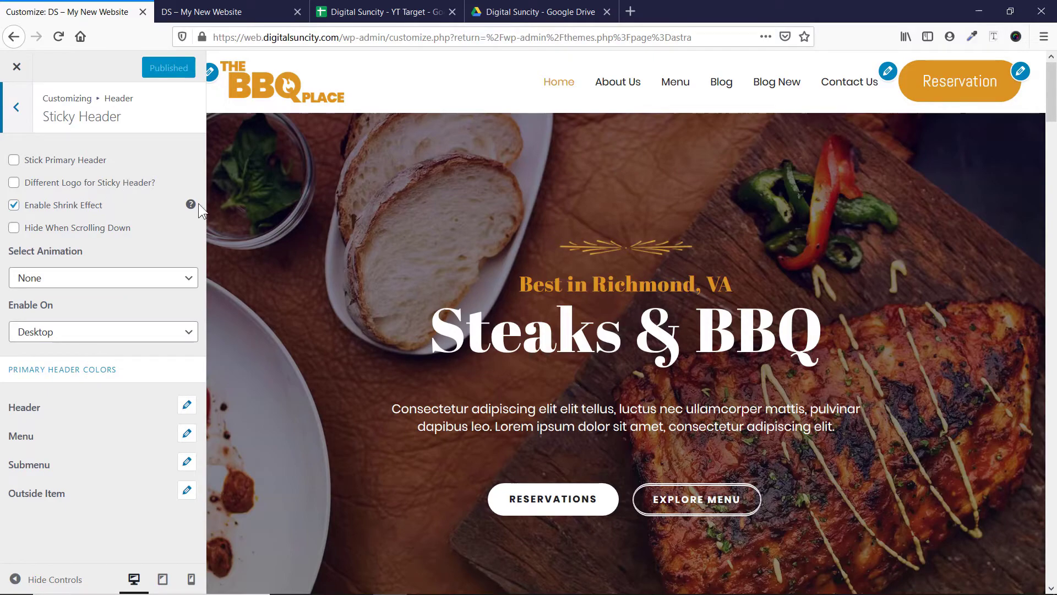
scroll(1054, 216, down, 10)
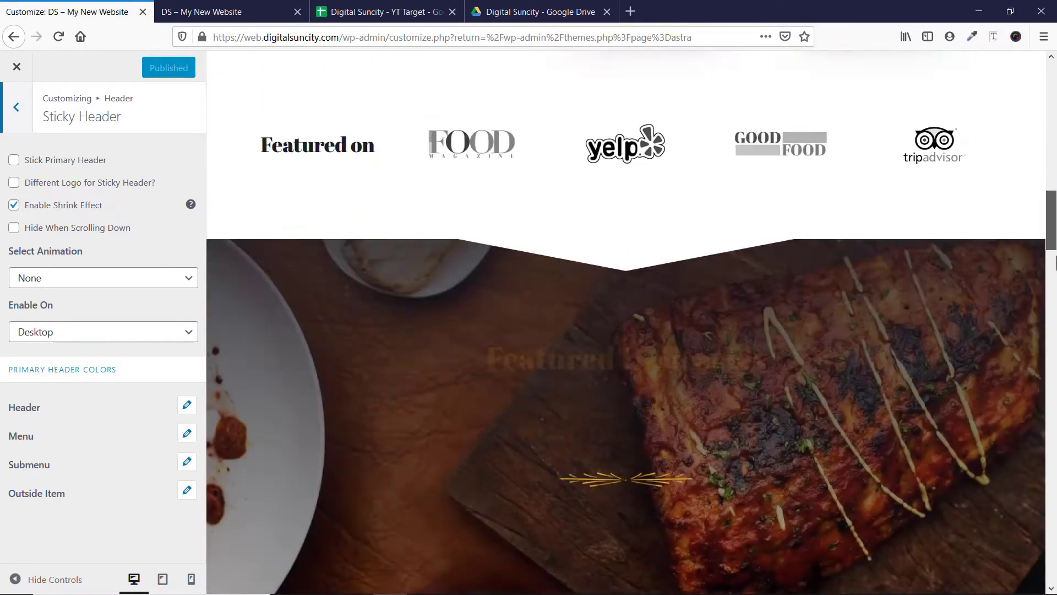
drag(1054, 265, 1053, 110)
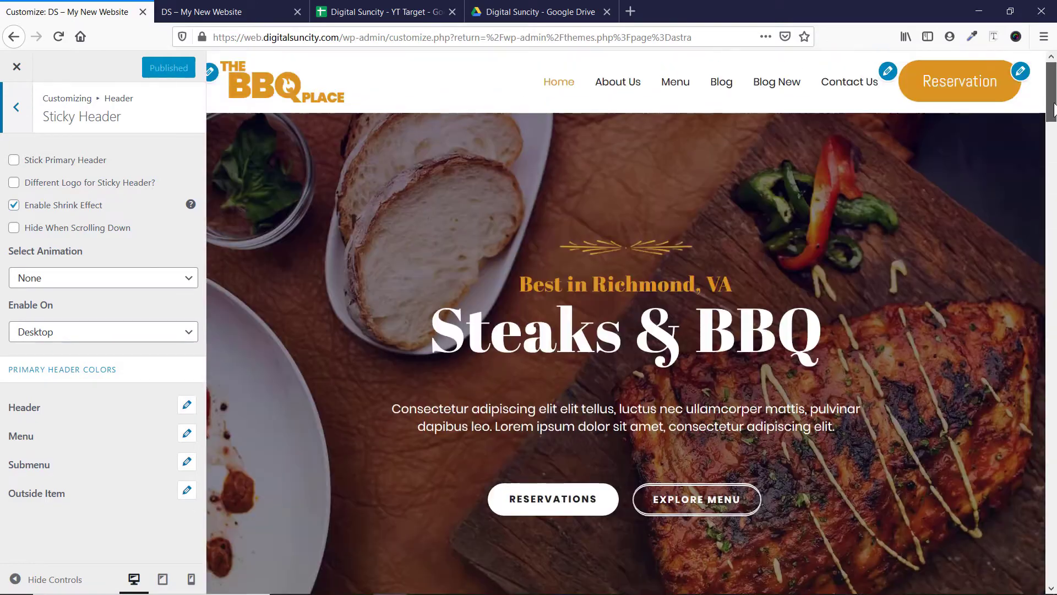
Enable Stick Primary Header and check the header's behaviour throughout the page preview
click(87, 161)
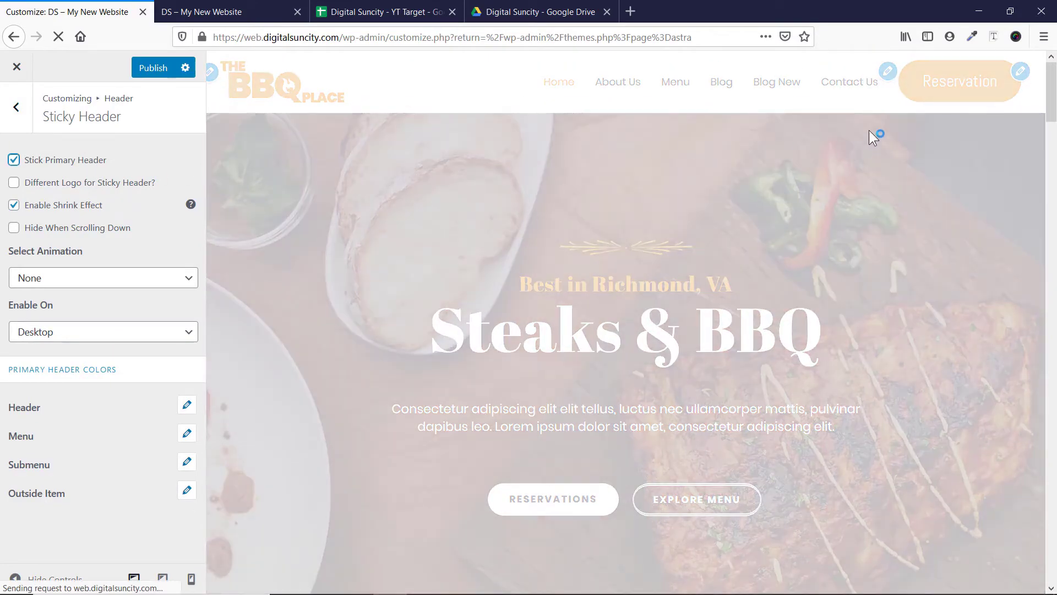
scroll(973, 126, down, 10)
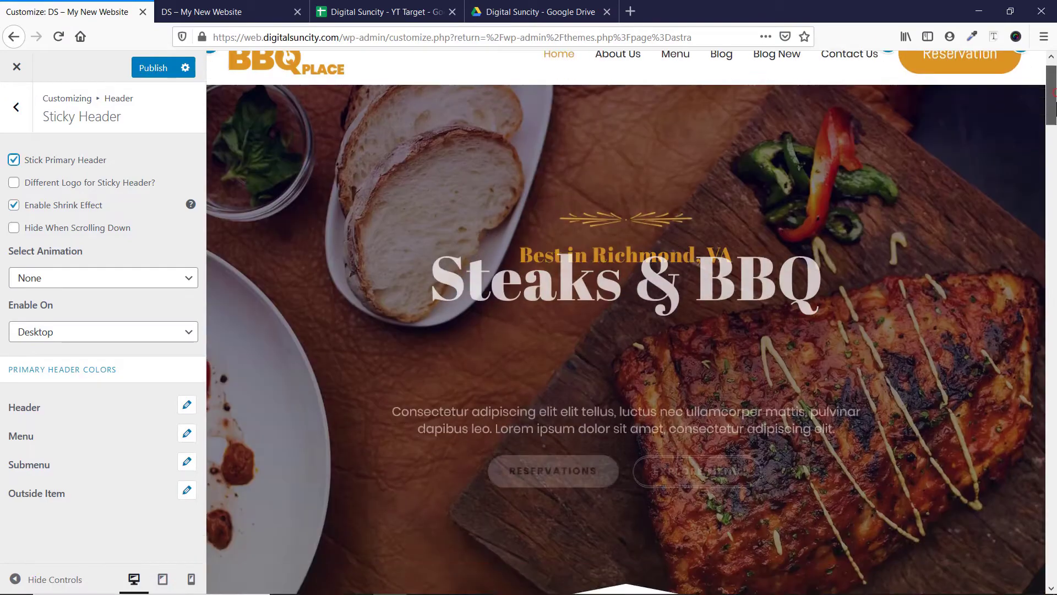
scroll(625, 330, down, 15)
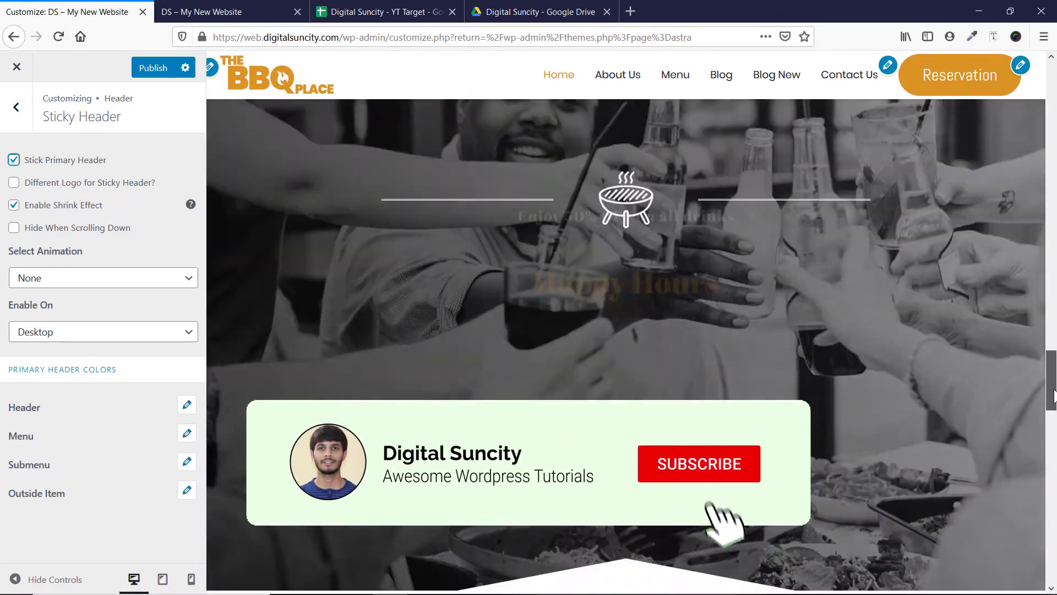
scroll(626, 331, up, 8)
scroll(1055, 295, up, 10)
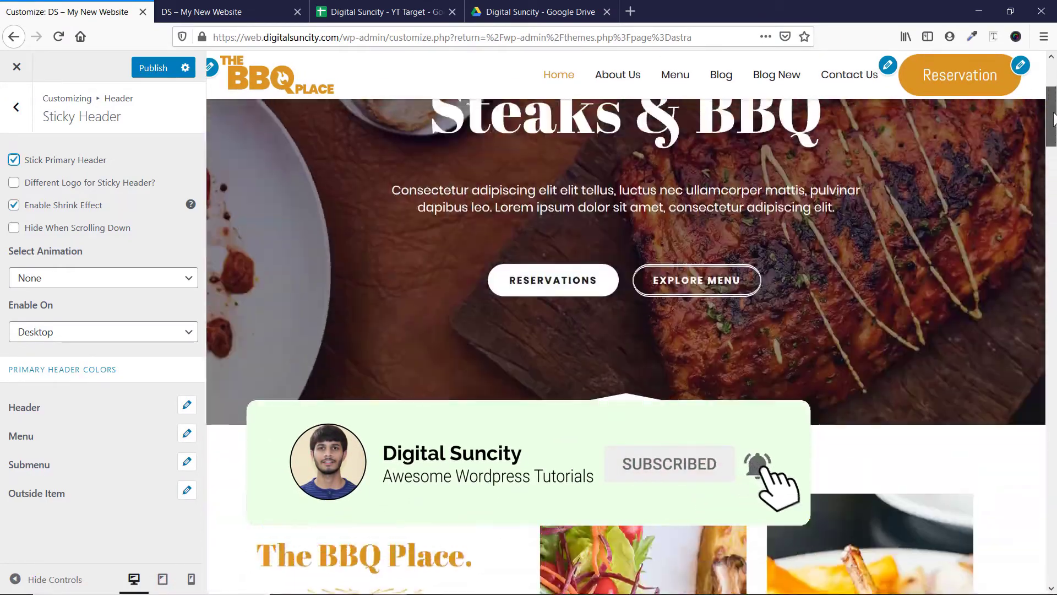
scroll(1055, 308, down, 12)
scroll(1056, 319, up, 12)
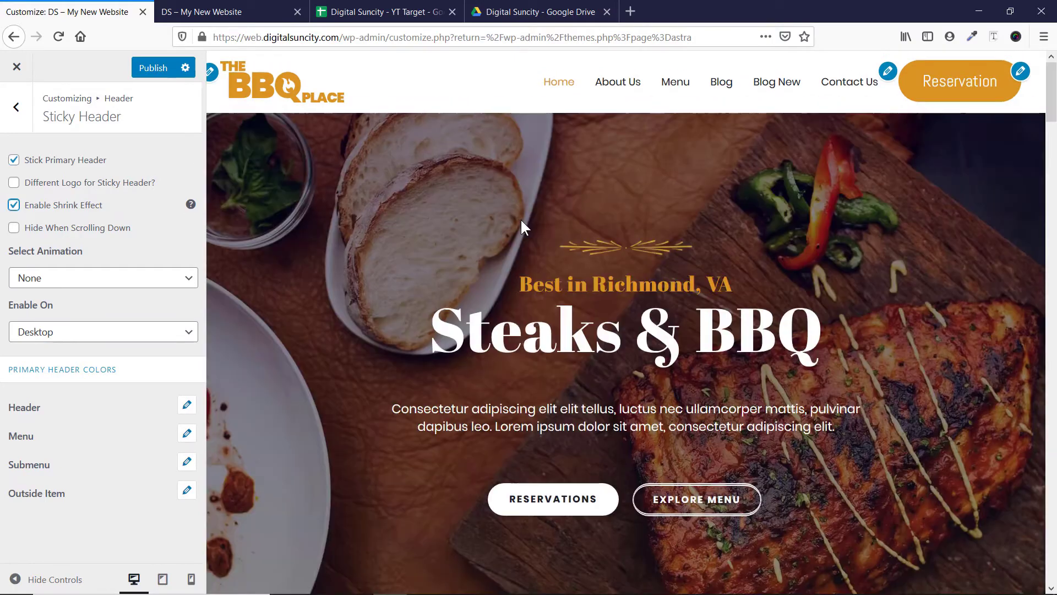
Enable a different logo for the sticky header and choose dental-logo-free-img.png from the media library as the sticky logo
click(98, 192)
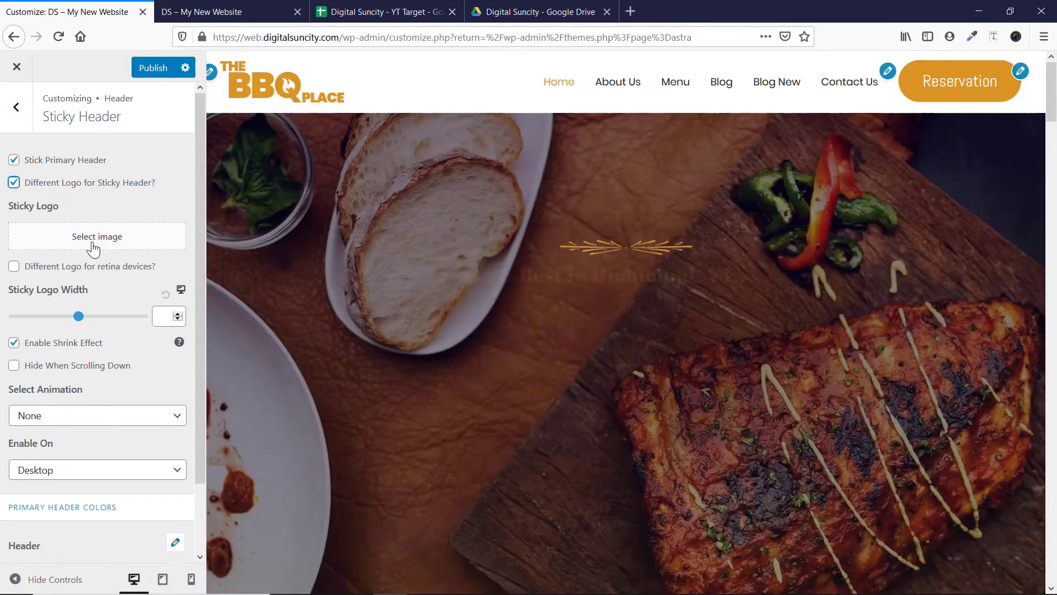
scroll(328, 237, down, 5)
scroll(328, 237, up, 5)
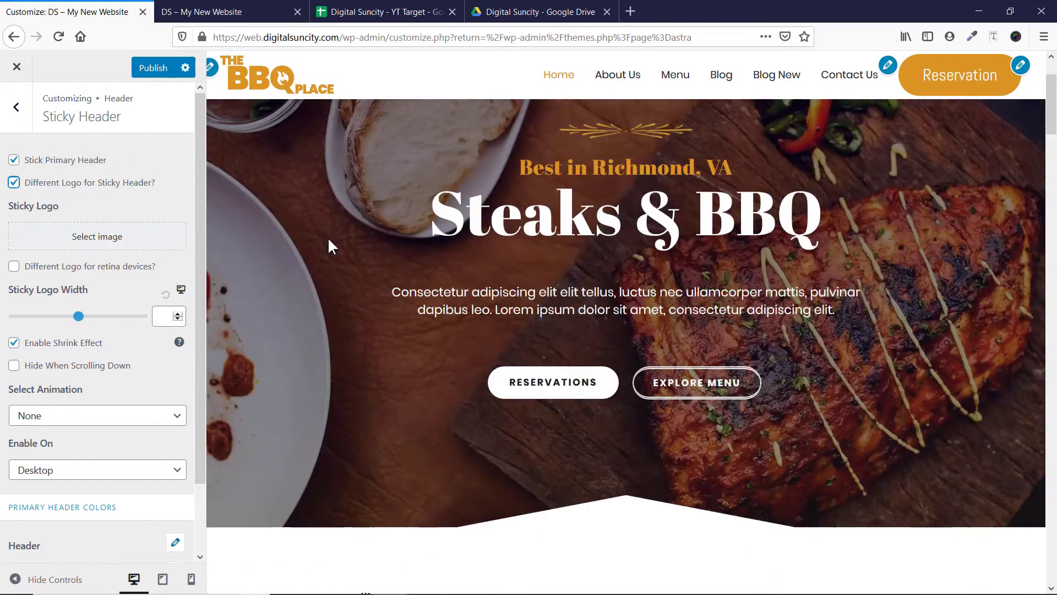
click(74, 237)
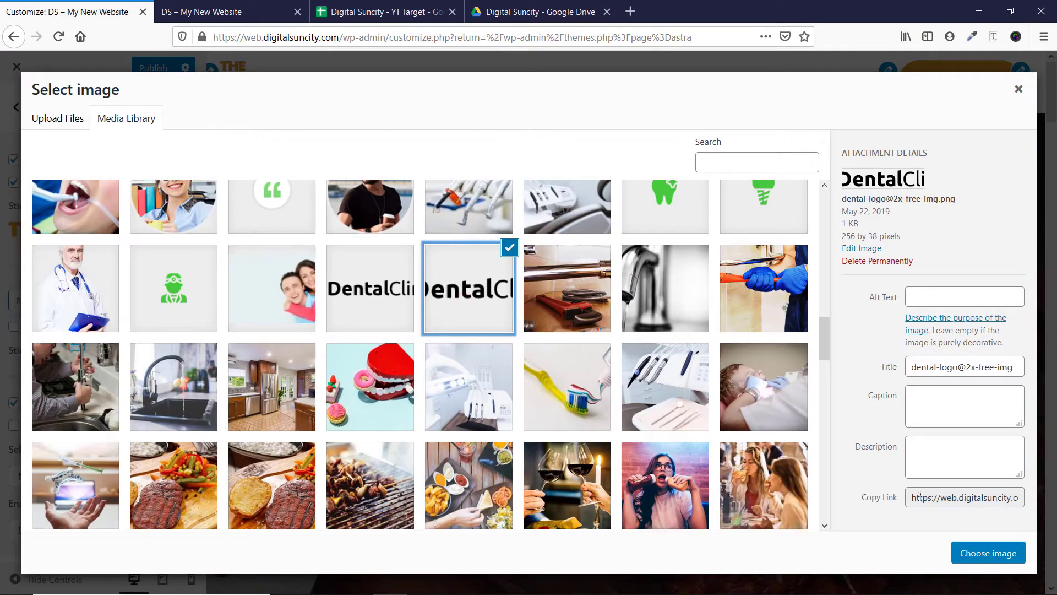
click(377, 299)
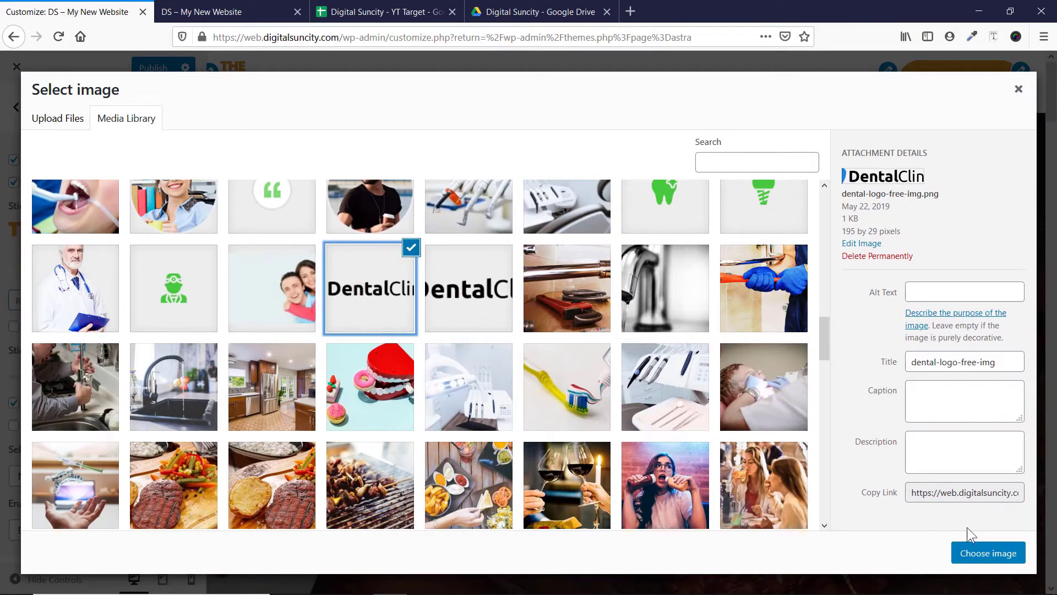
click(972, 557)
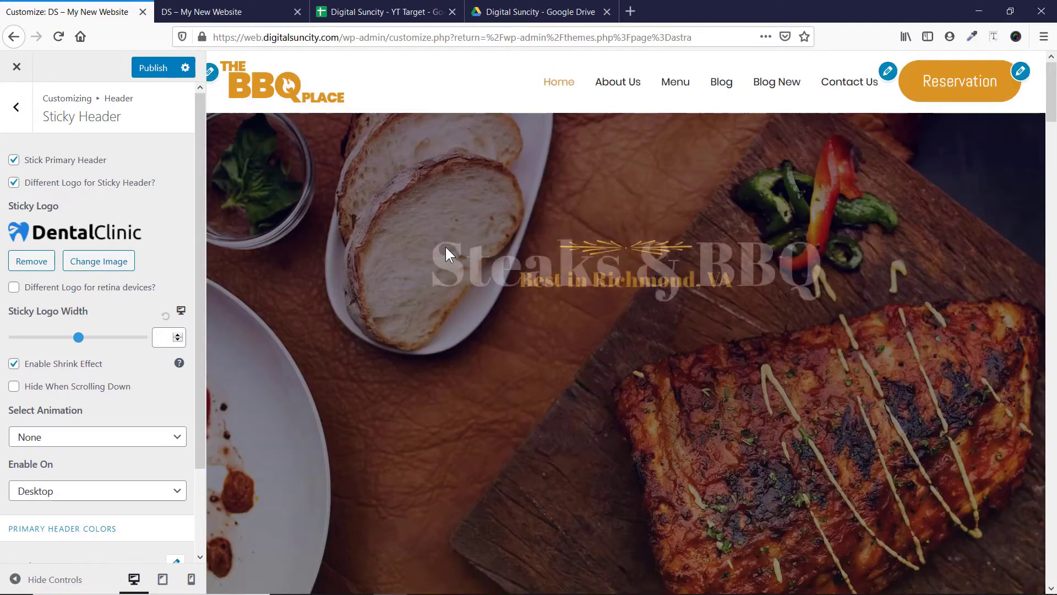
Examine in the preview how the logo switches between the regular header at the page top and the sticky header further down
scroll(445, 246, down, 4)
scroll(445, 246, down, 3)
scroll(444, 246, up, 10)
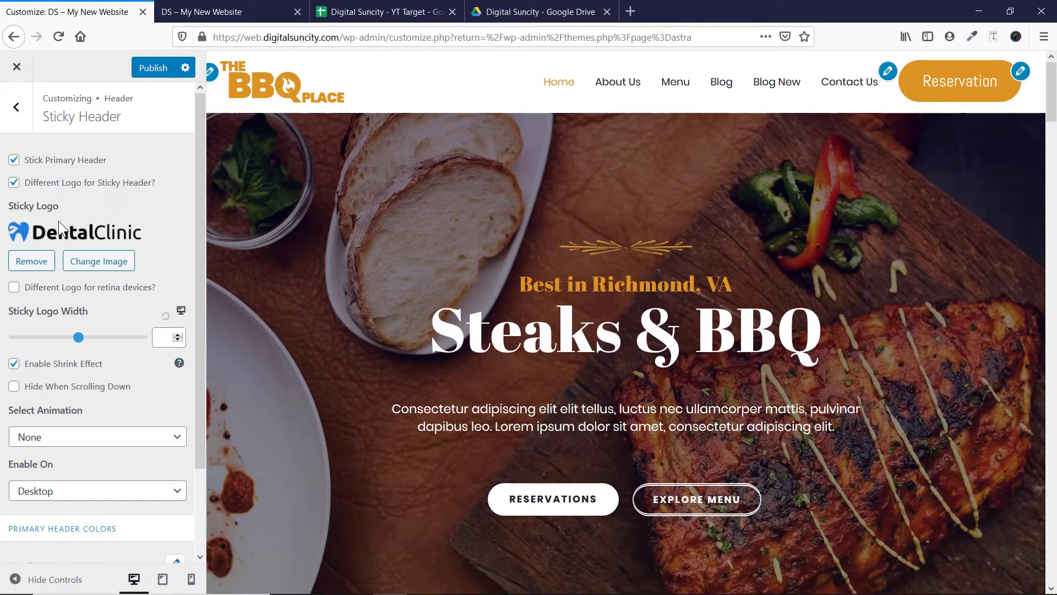
scroll(1052, 95, down, 5)
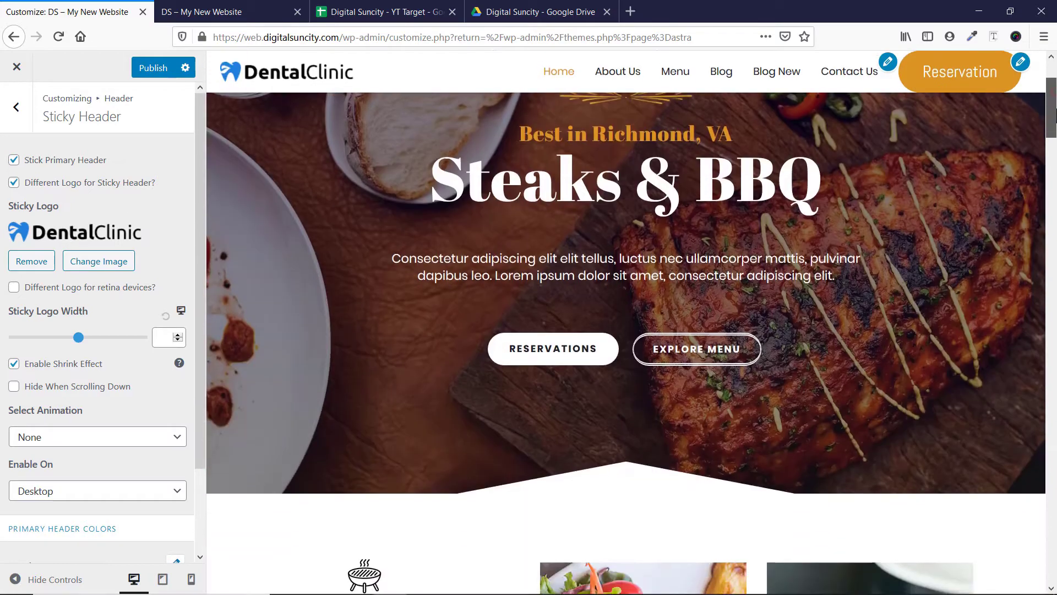
scroll(1052, 94, up, 5)
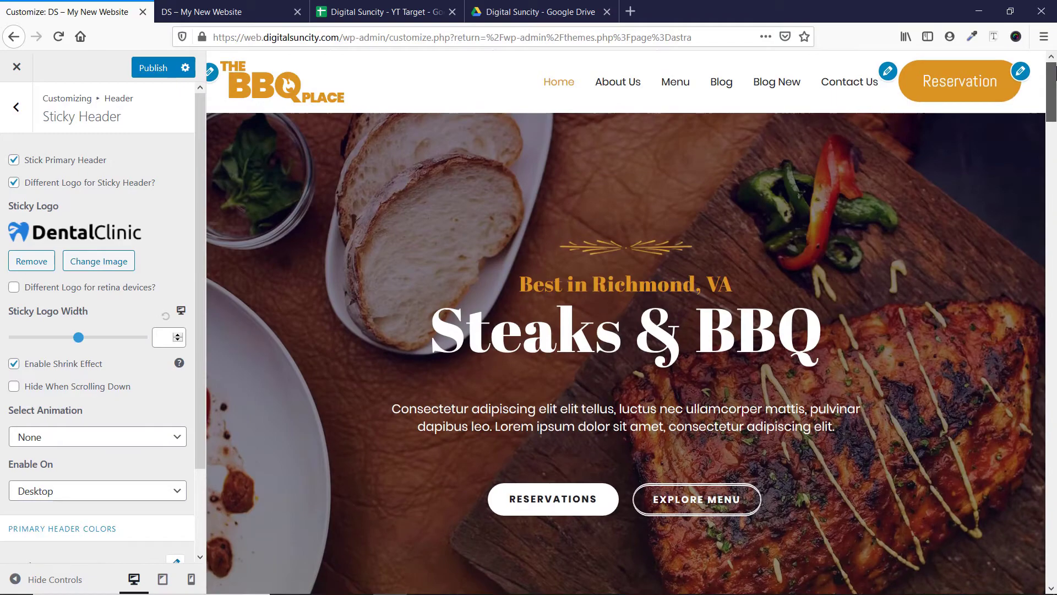
drag(1052, 94, 1054, 170)
scroll(1054, 171, down, 5)
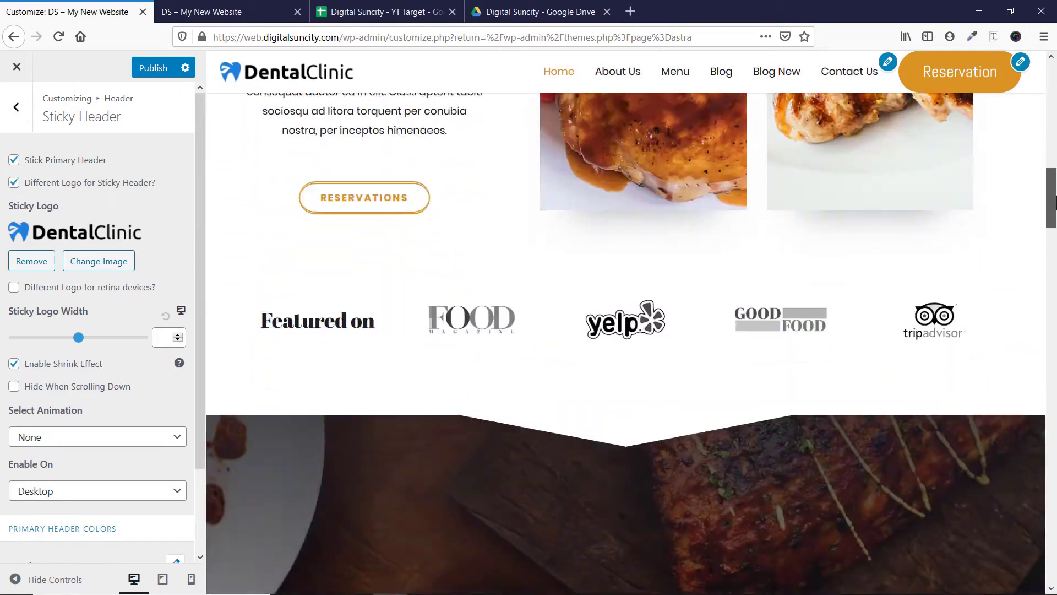
scroll(938, 131, up, 10)
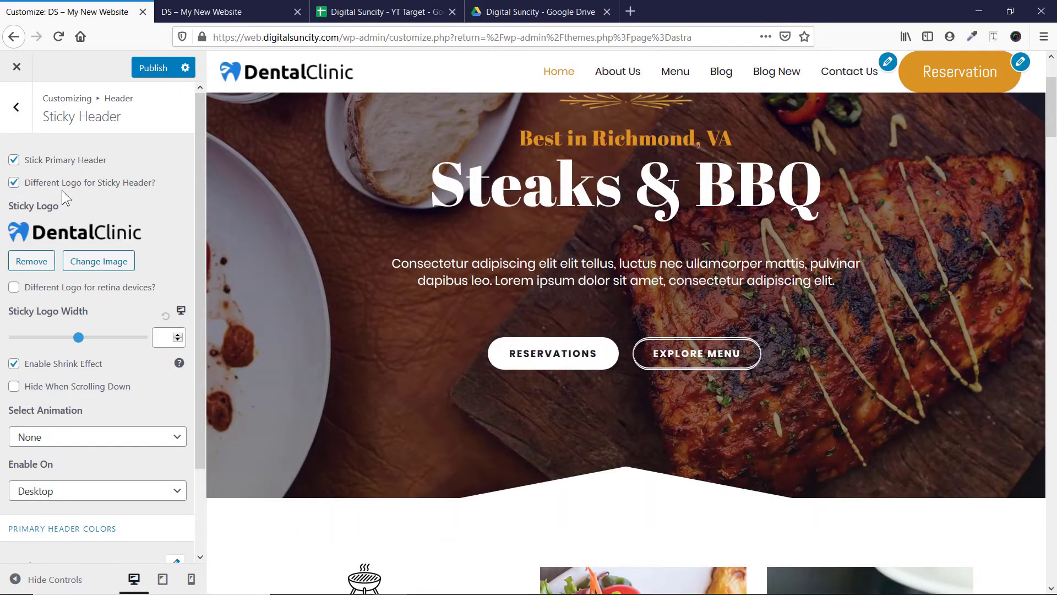
scroll(471, 229, up, 3)
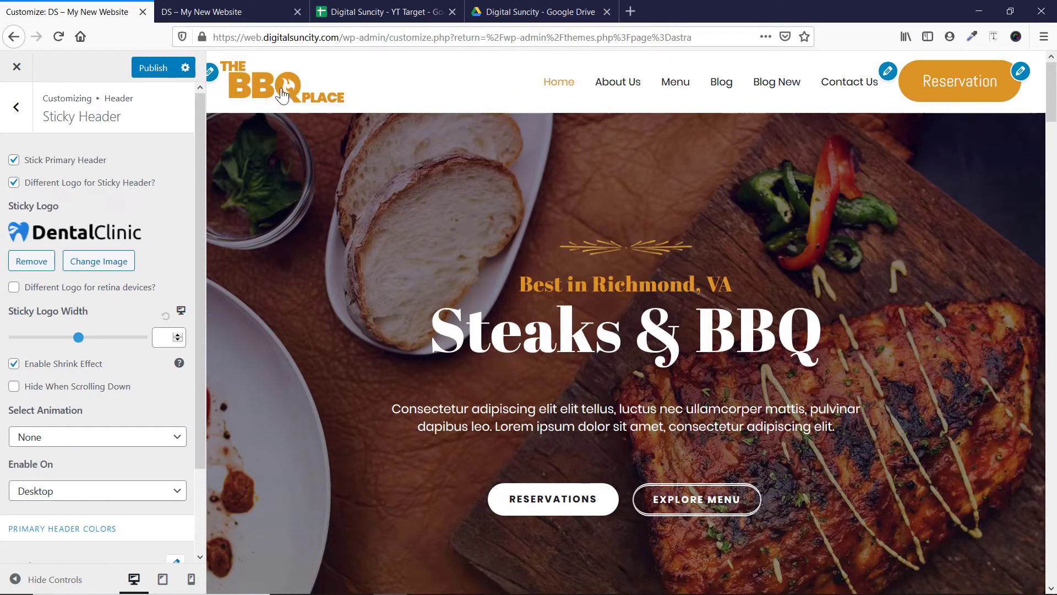
scroll(352, 160, down, 5)
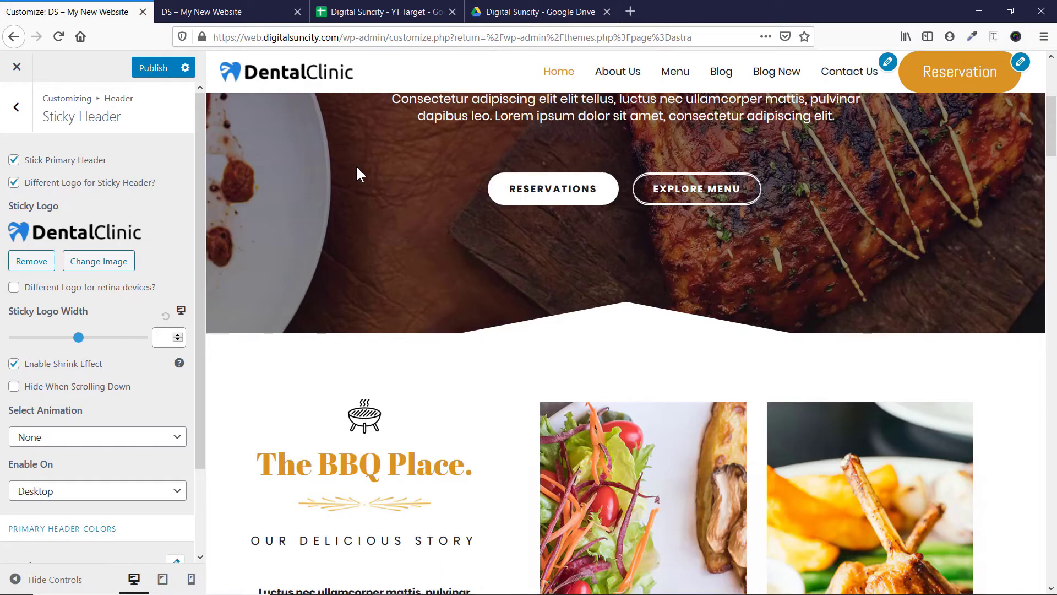
scroll(357, 169, down, 2)
scroll(357, 170, up, 8)
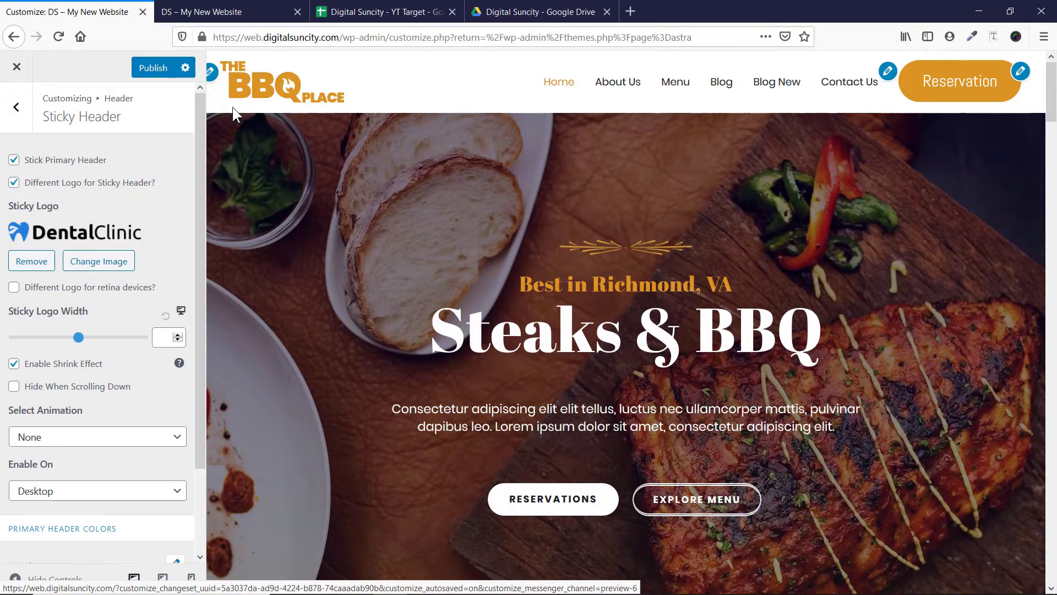
click(270, 108)
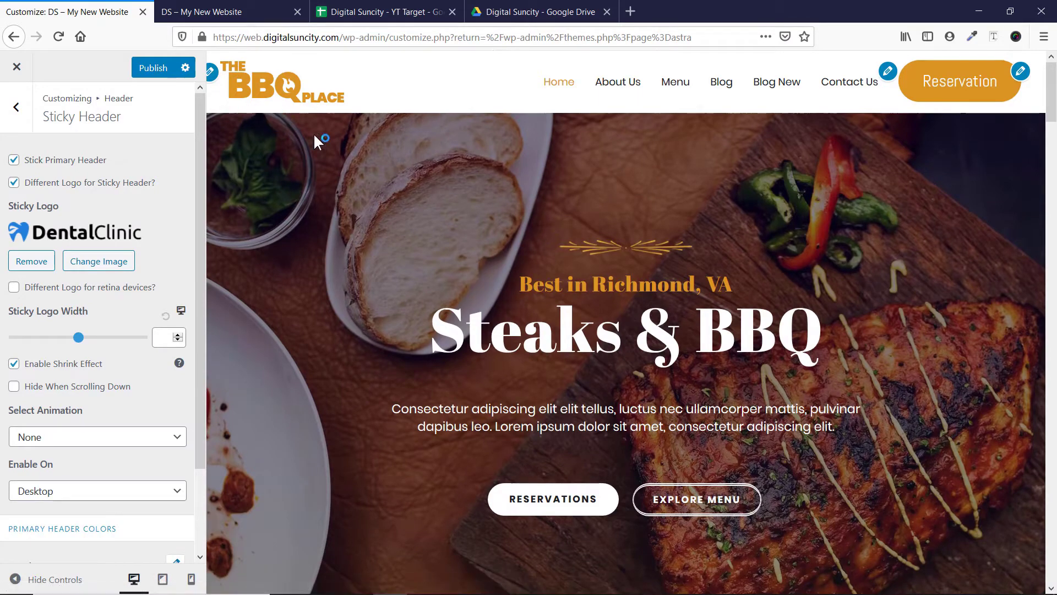
scroll(396, 131, down, 8)
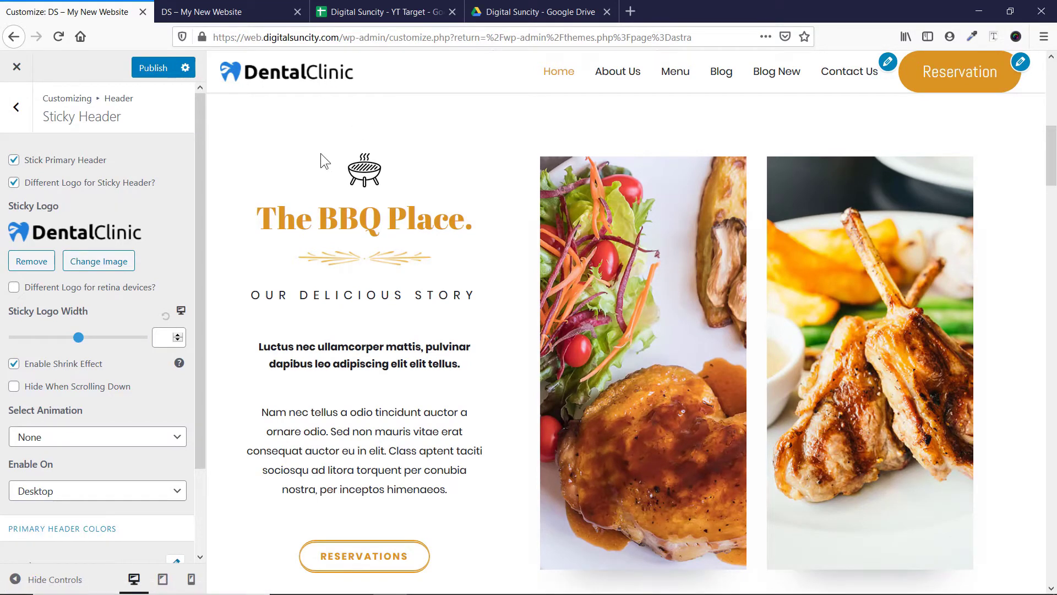
scroll(320, 154, down, 5)
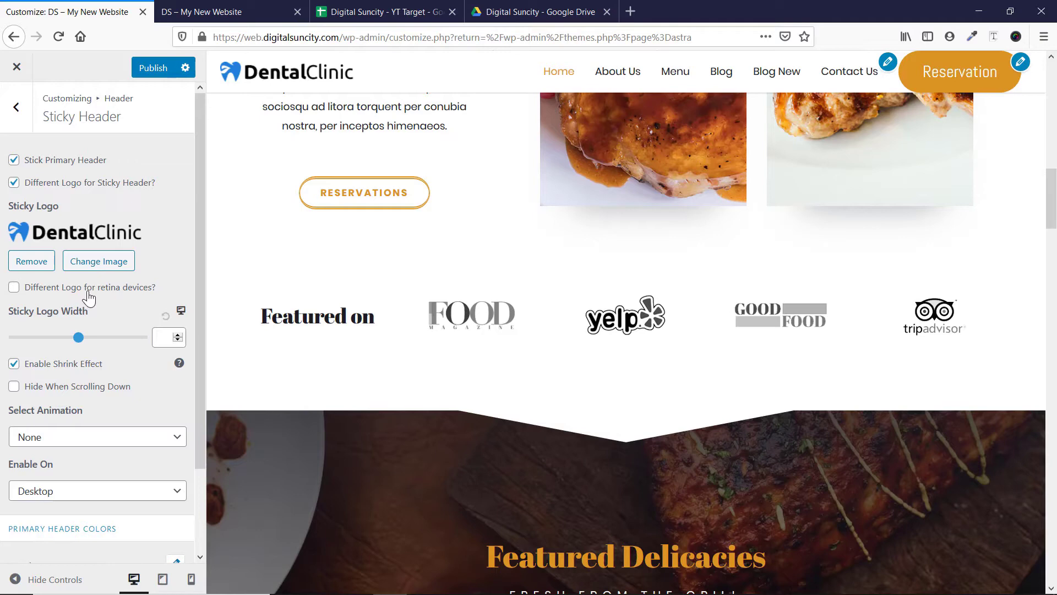
scroll(272, 265, up, 15)
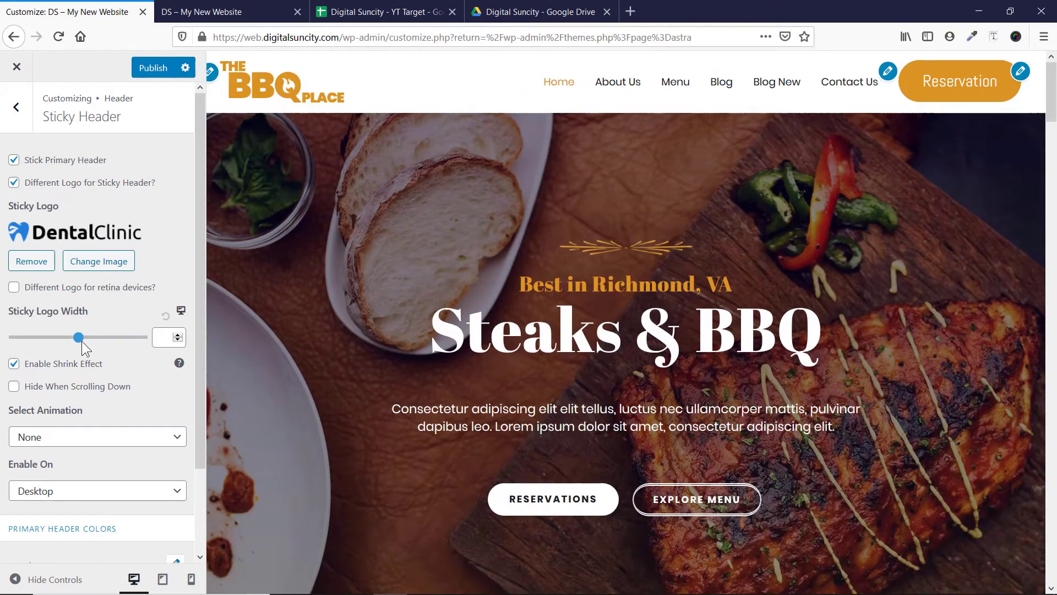
scroll(270, 328, down, 7)
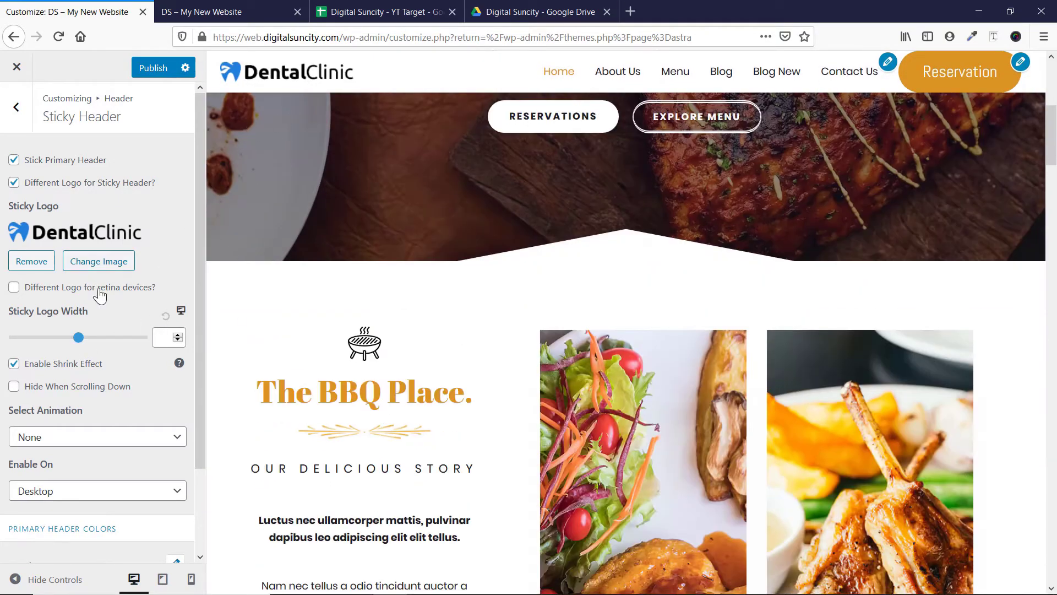
Set the desktop sticky logo width to 188 and check the header's shrink effect in the page preview
drag(78, 337, 46, 327)
scroll(79, 325, down, 3)
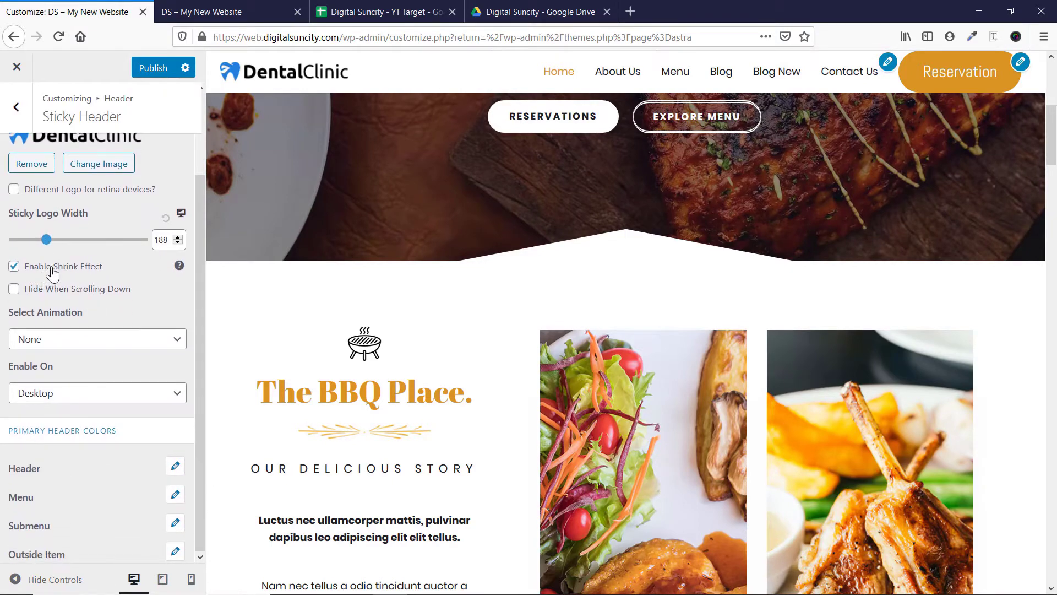
scroll(348, 265, up, 6)
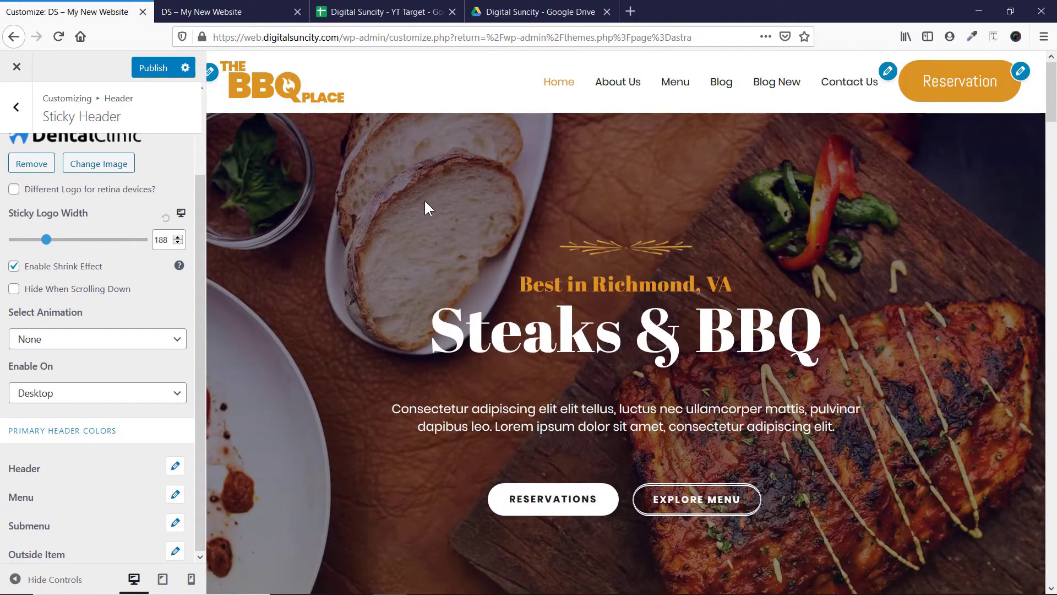
scroll(424, 199, down, 5)
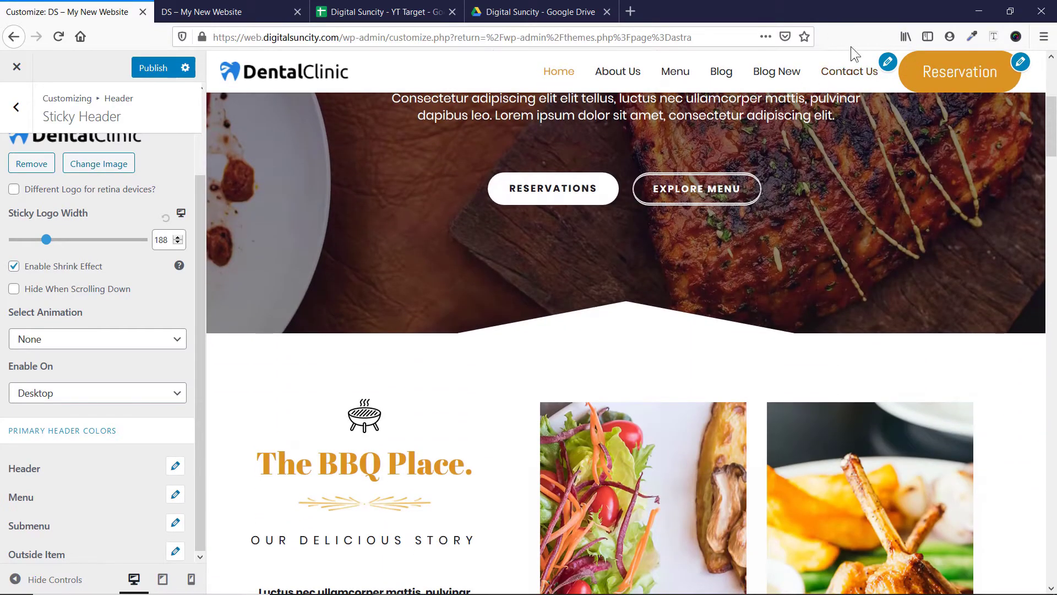
scroll(894, 104, up, 5)
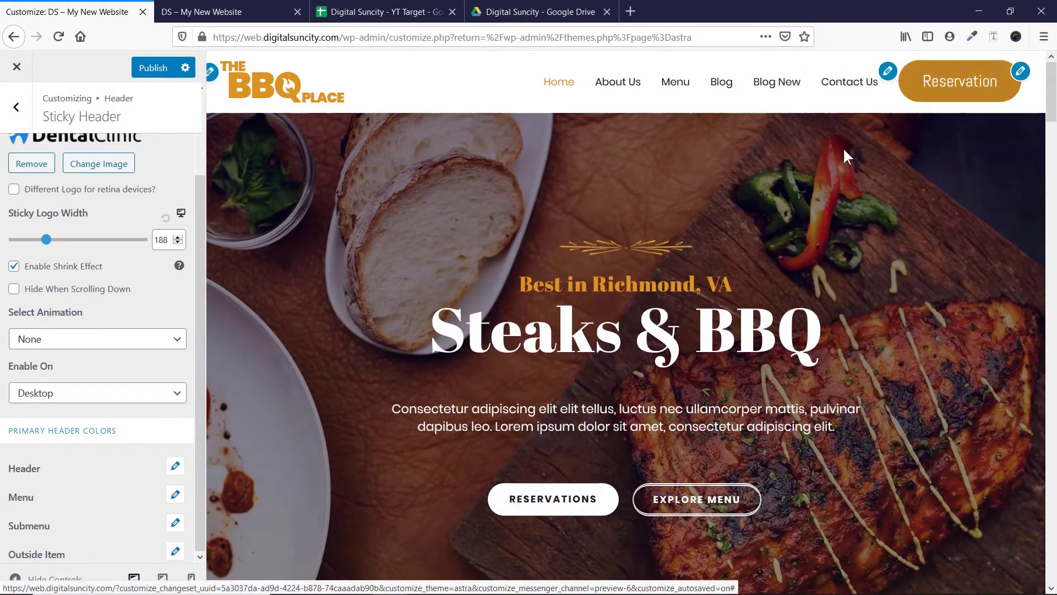
scroll(616, 240, down, 5)
scroll(617, 240, up, 5)
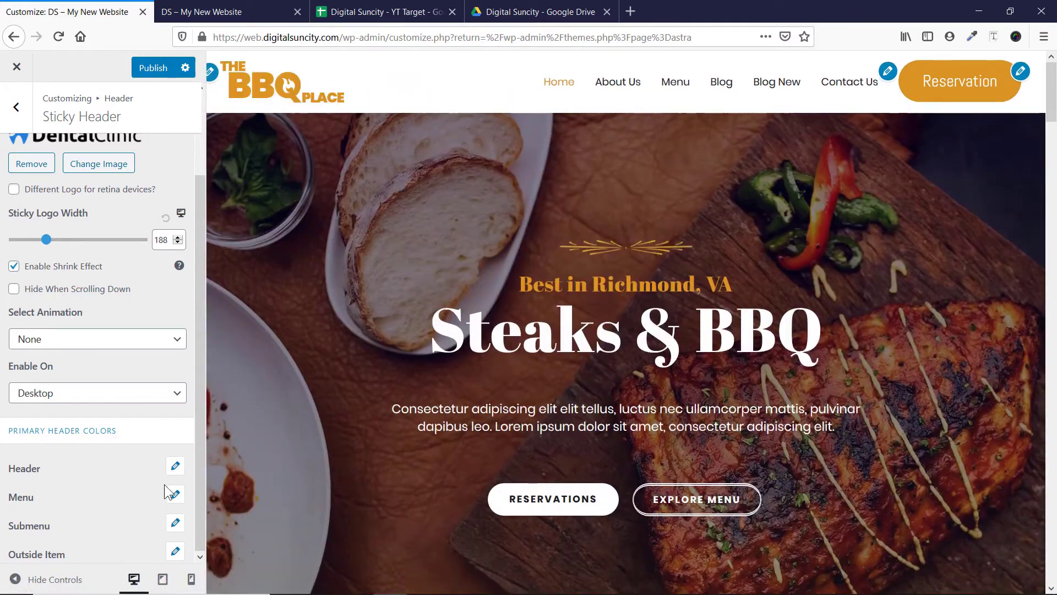
Disable the shrink effect, compare the header's scrolling behaviour in the preview, and enable the effect again
click(89, 265)
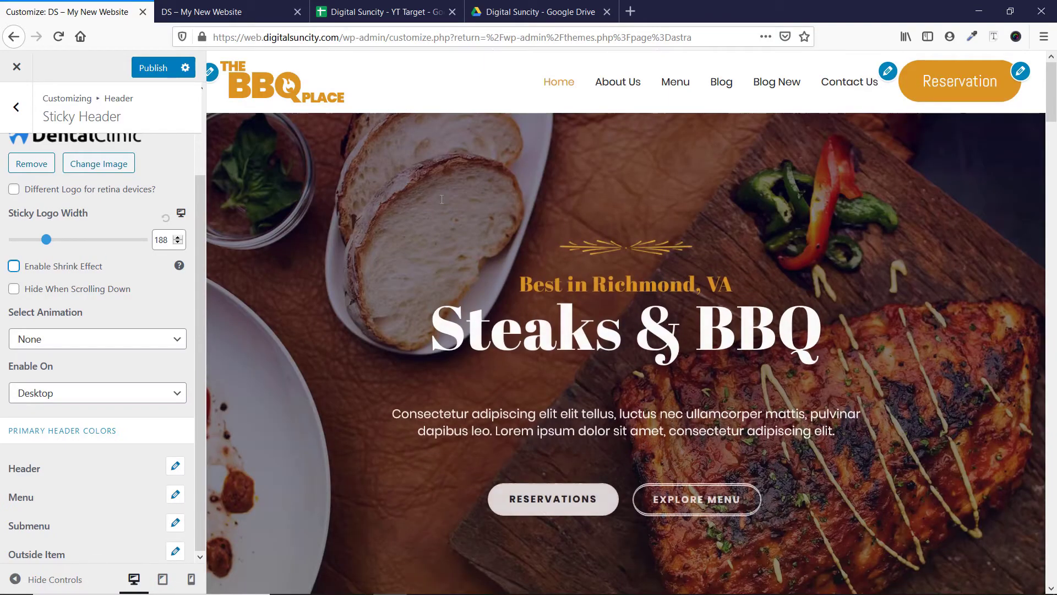
scroll(442, 199, down, 5)
scroll(441, 199, up, 5)
scroll(441, 200, down, 6)
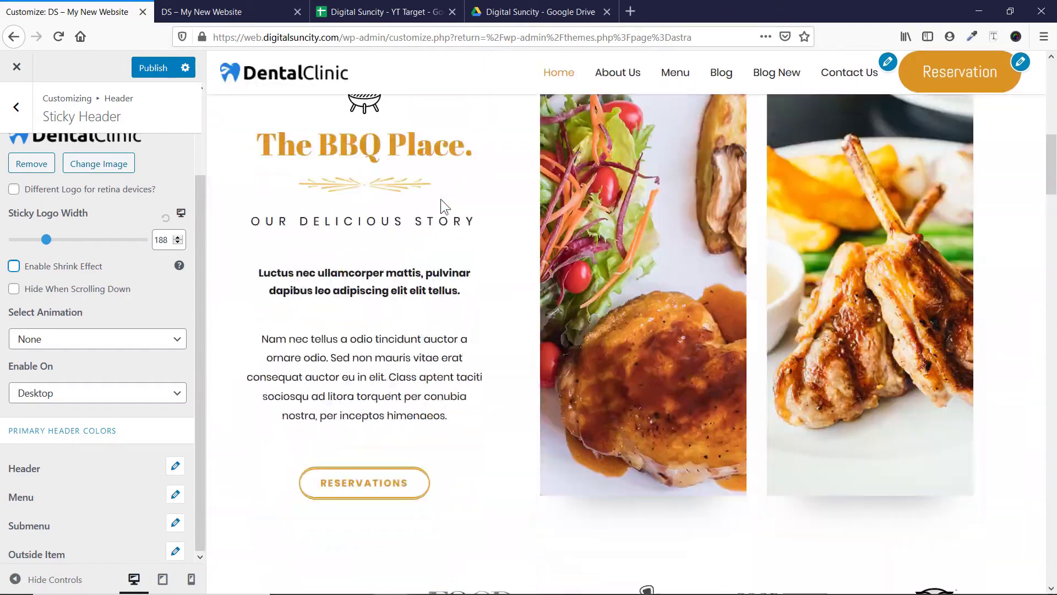
scroll(440, 199, up, 6)
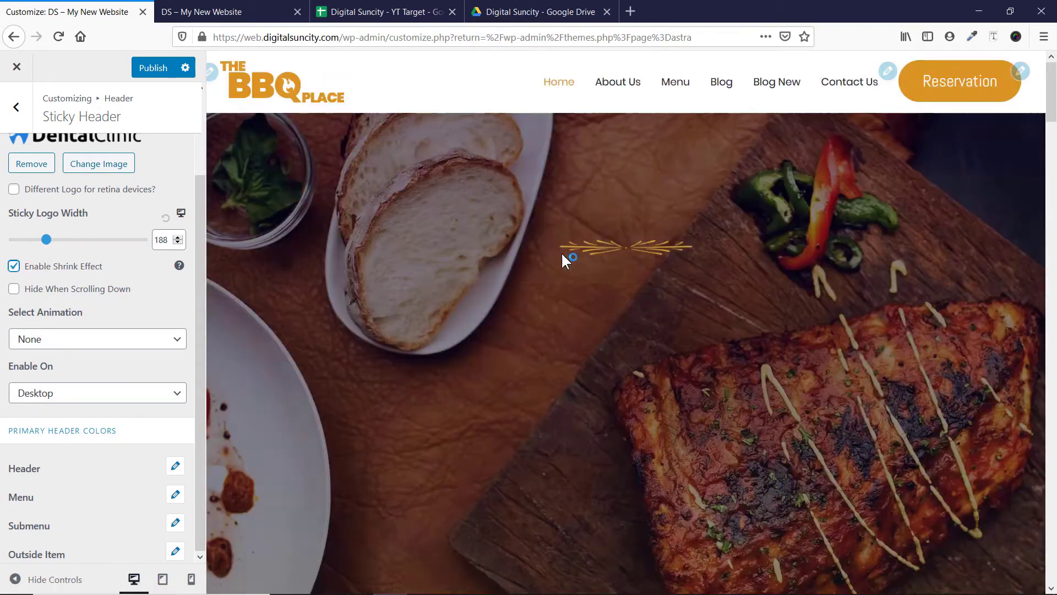
scroll(562, 253, down, 12)
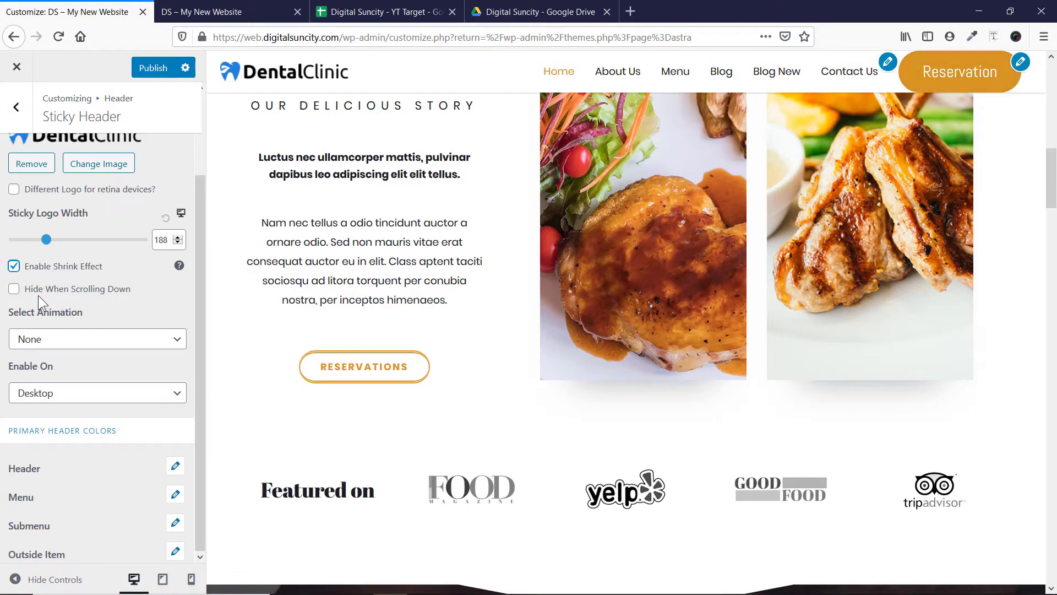
Enable Hide When Scrolling Down and check the header while moving down and up through the page preview
click(81, 289)
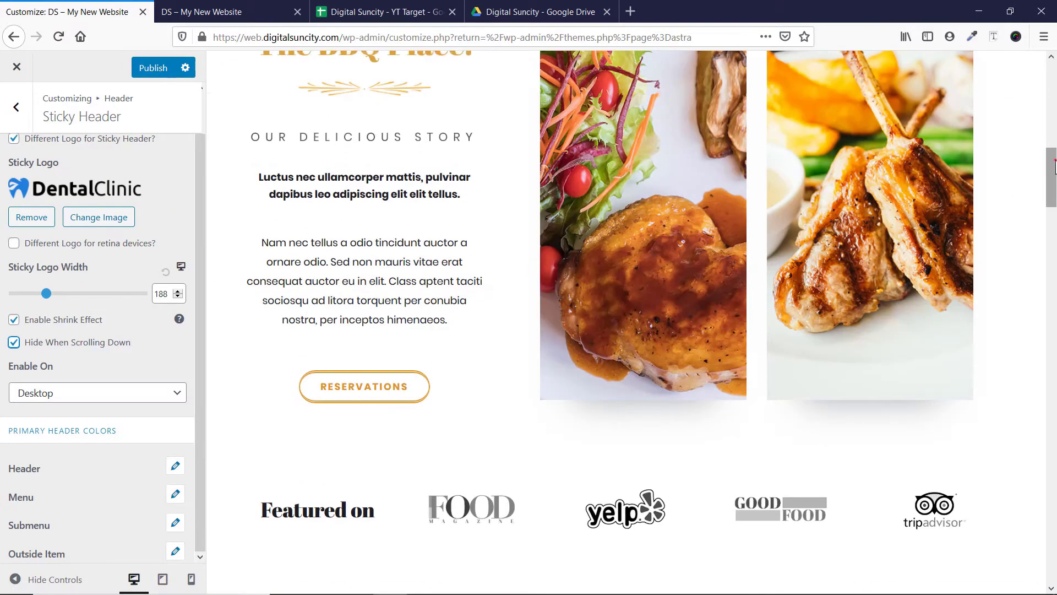
drag(1054, 166, 1054, 292)
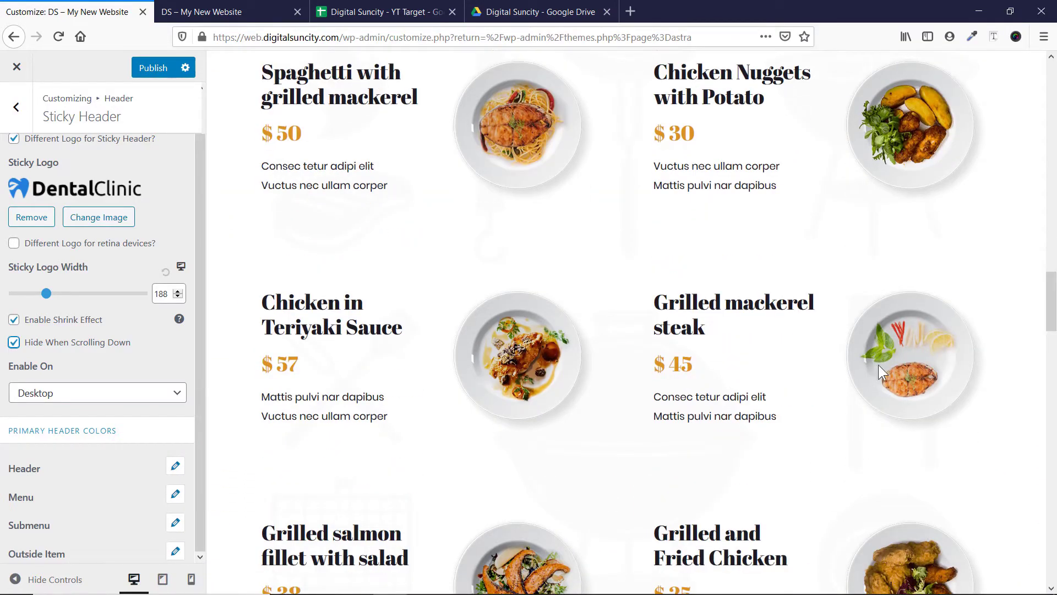
scroll(833, 385, up, 8)
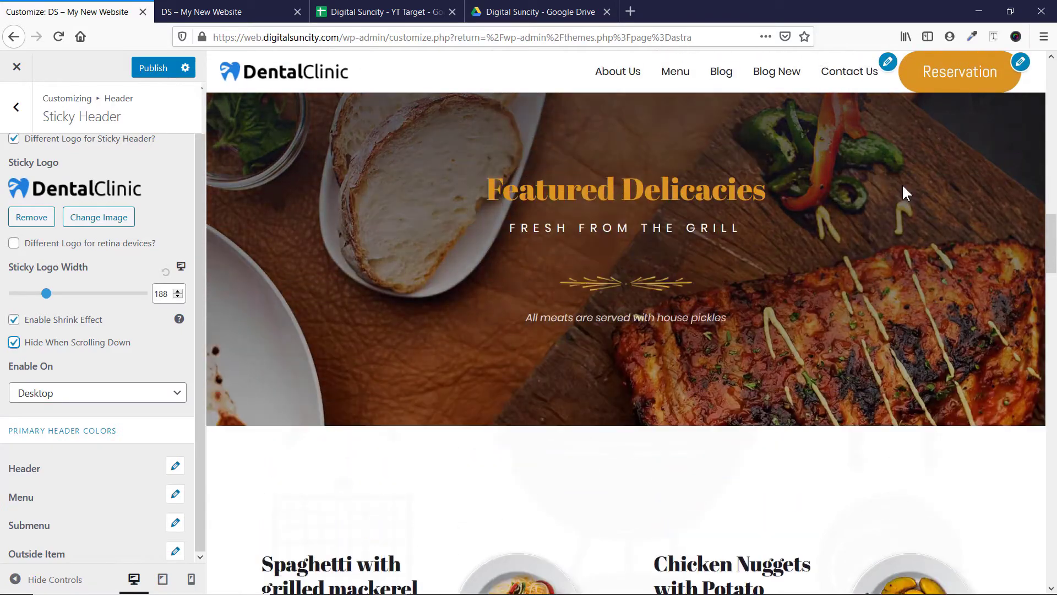
scroll(611, 216, down, 20)
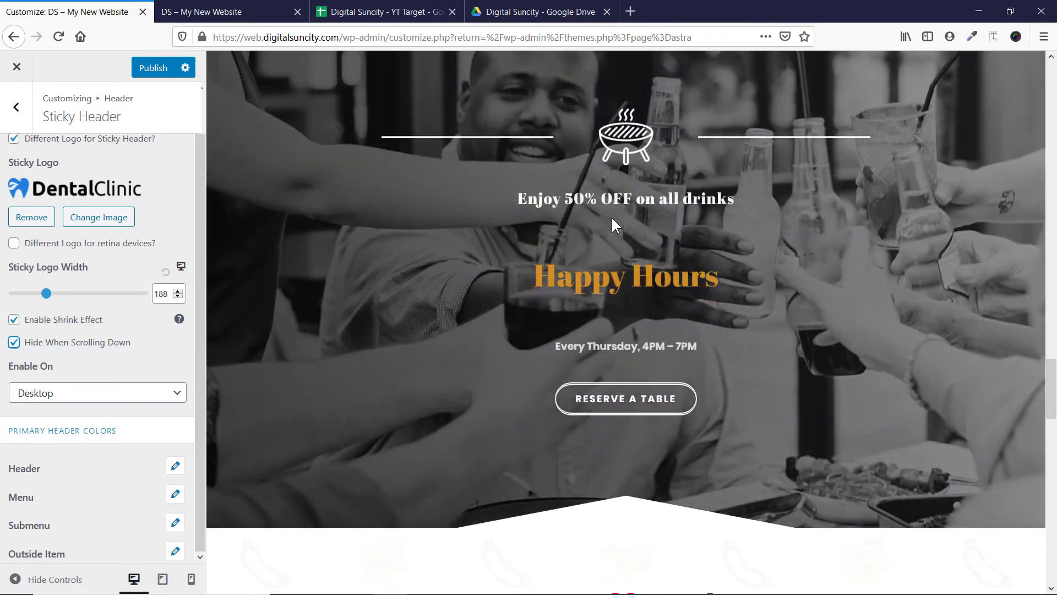
scroll(611, 215, down, 10)
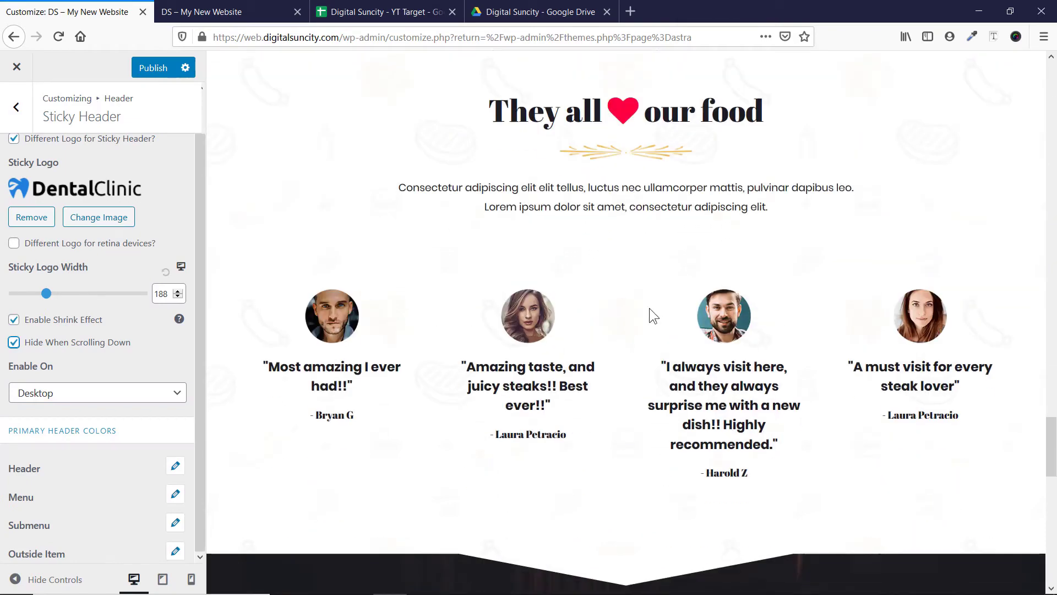
scroll(649, 308, up, 8)
scroll(648, 306, up, 8)
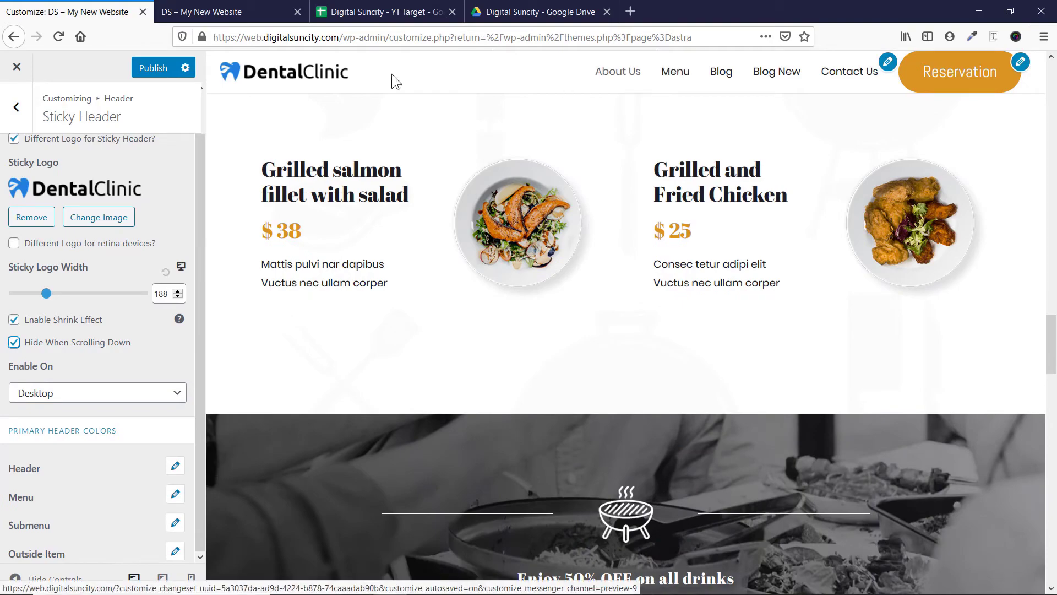
scroll(332, 99, up, 15)
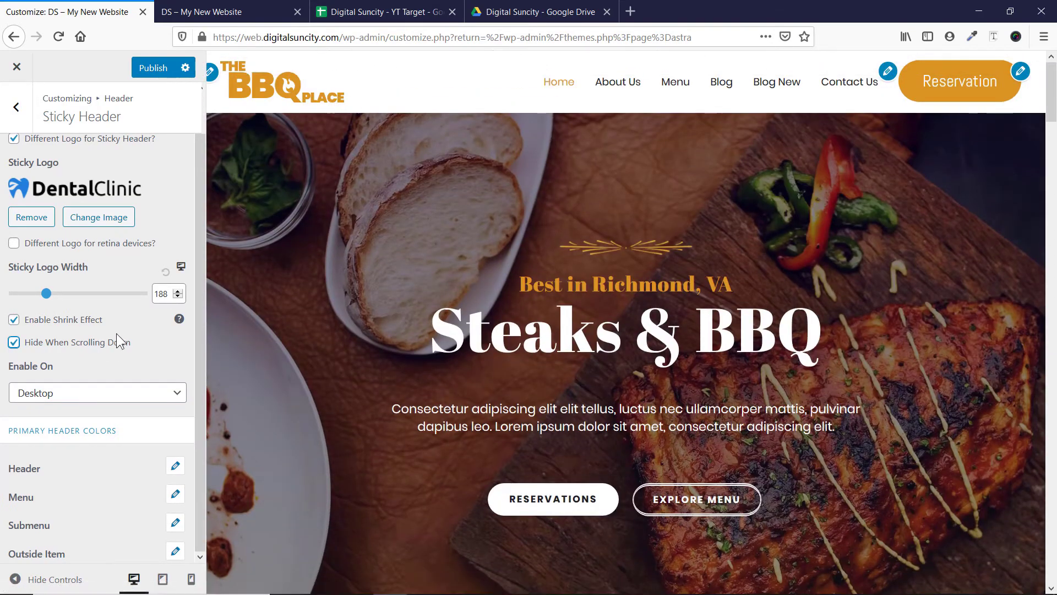
Enable the sticky header on Desktop + Mobile and check its behaviour in the mobile preview
click(121, 393)
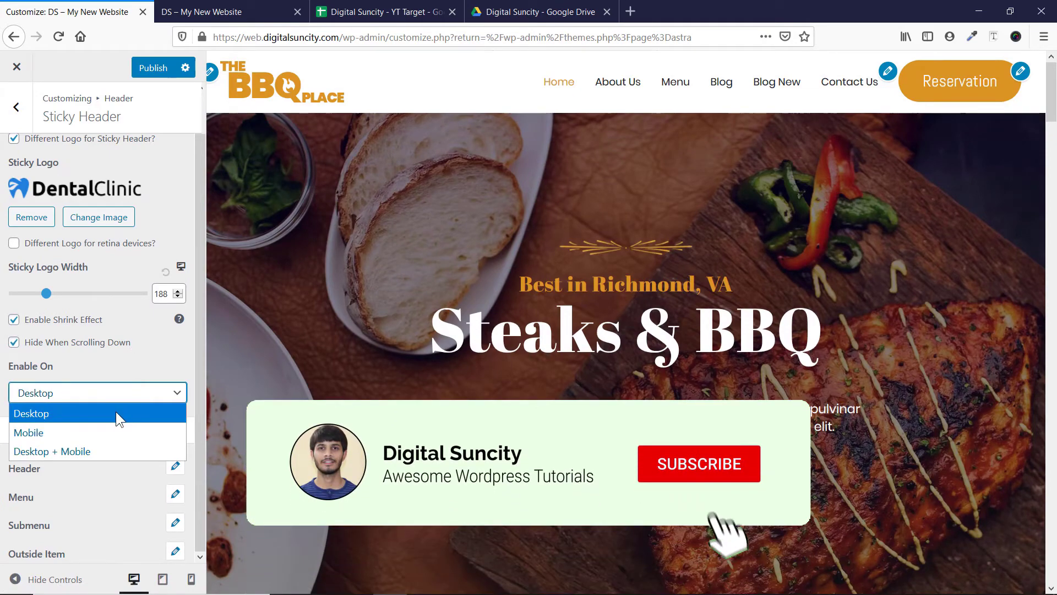
click(110, 449)
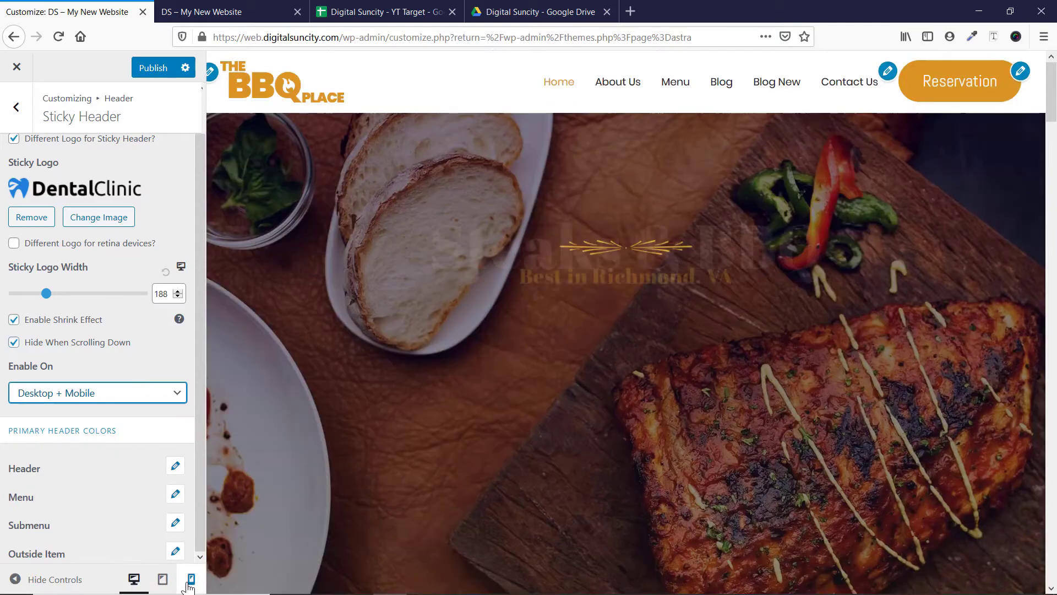
click(191, 578)
scroll(686, 228, down, 10)
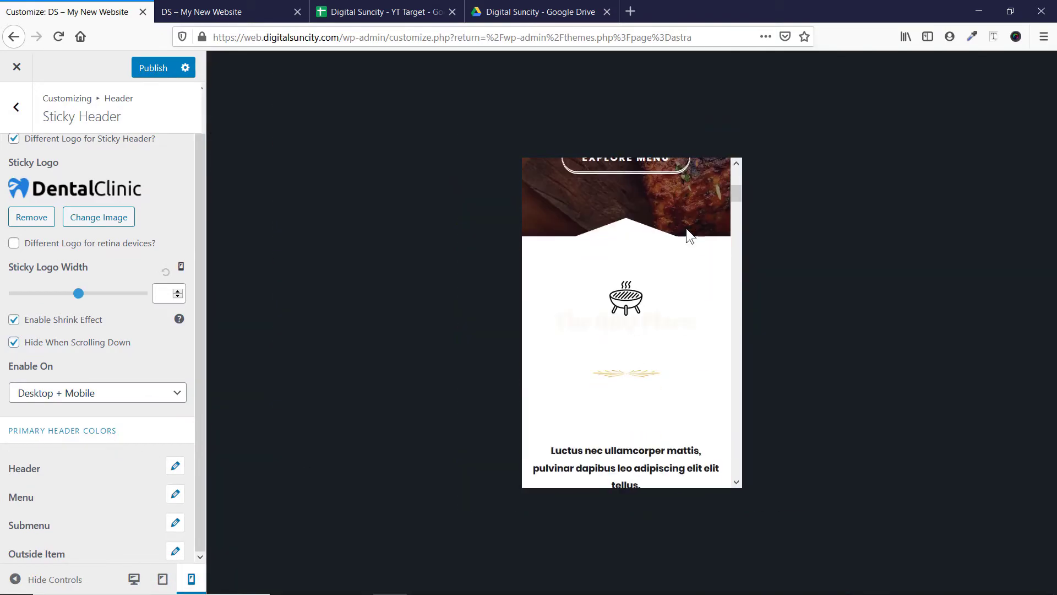
scroll(686, 228, down, 10)
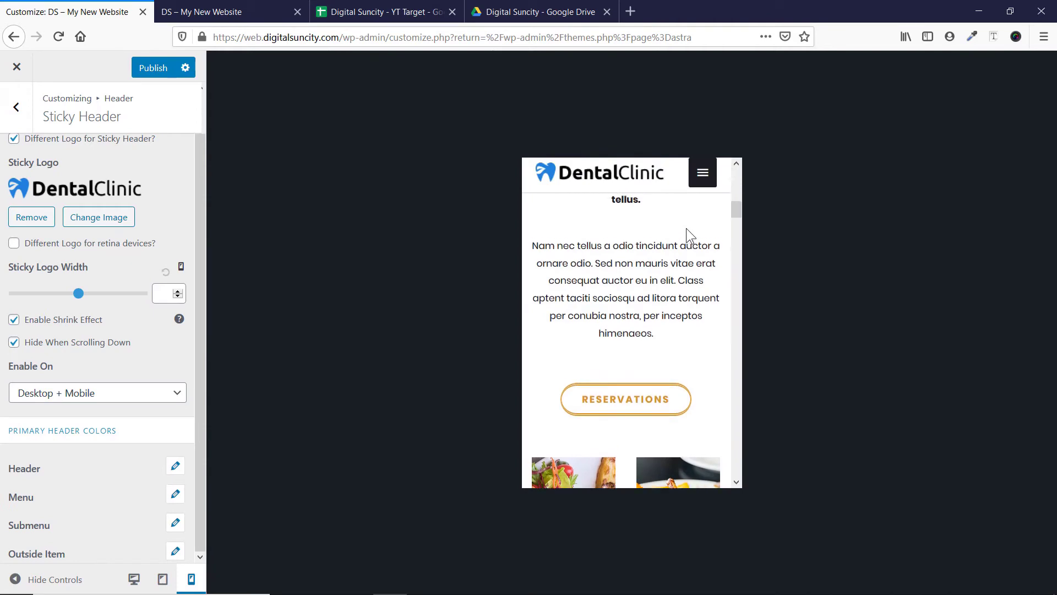
scroll(685, 226, up, 8)
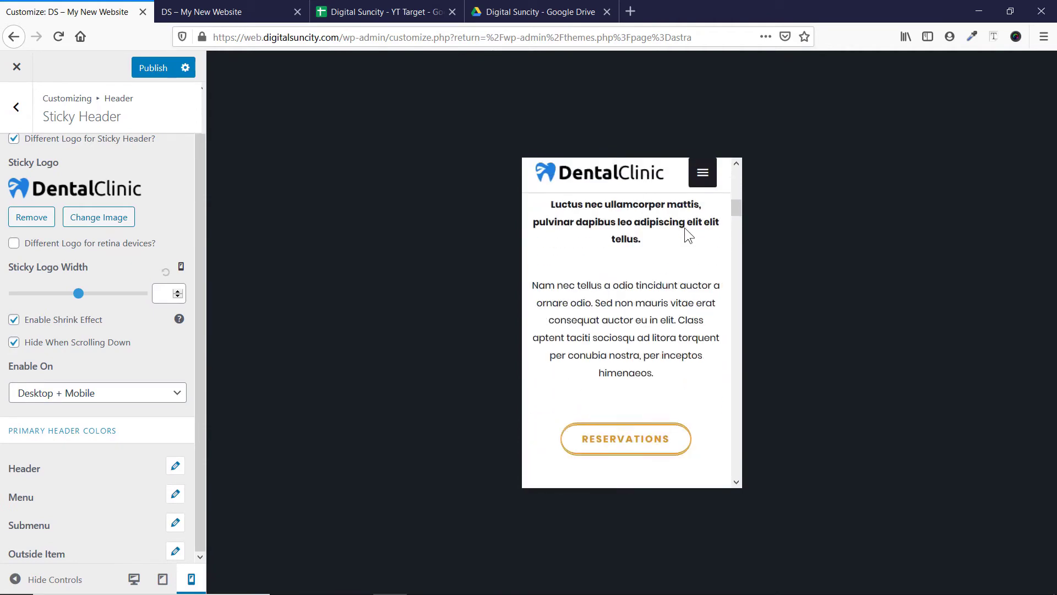
Disable Hide When Scrolling Down and check the regular header at the page top in the mobile preview
click(49, 348)
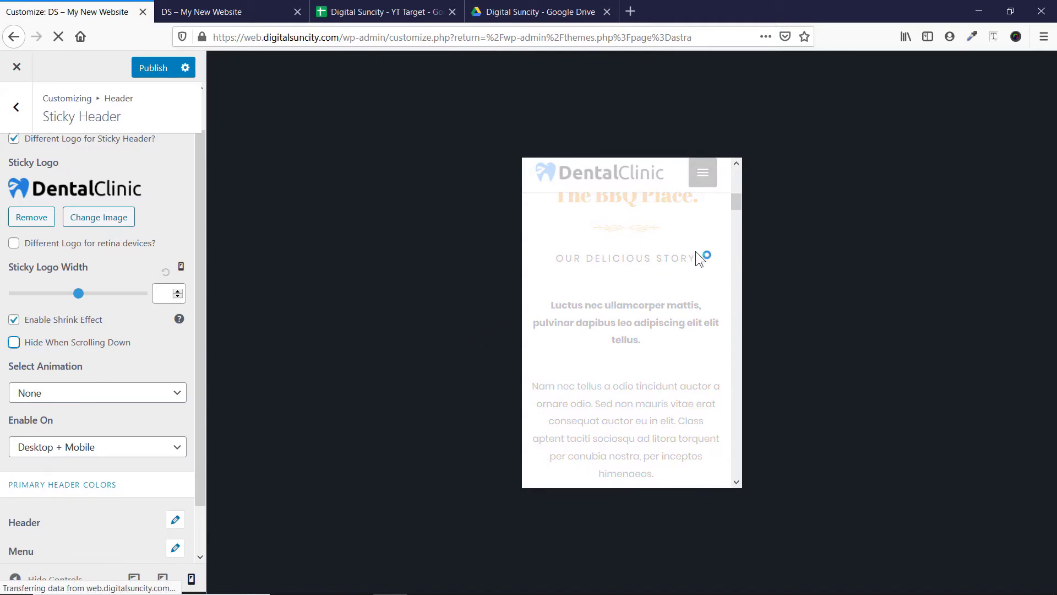
drag(738, 203, 735, 165)
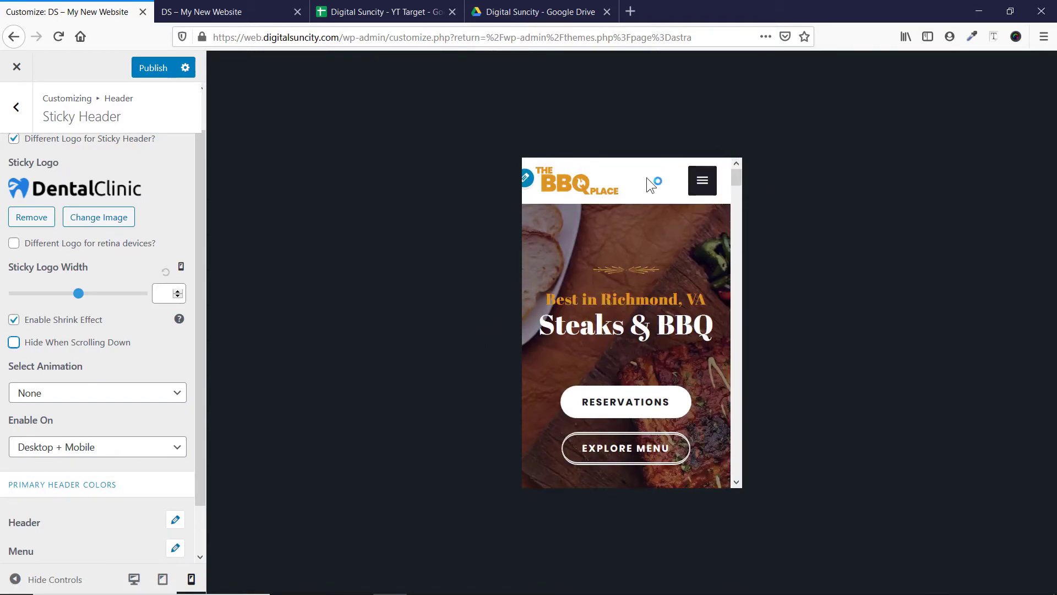
scroll(101, 344, down, 2)
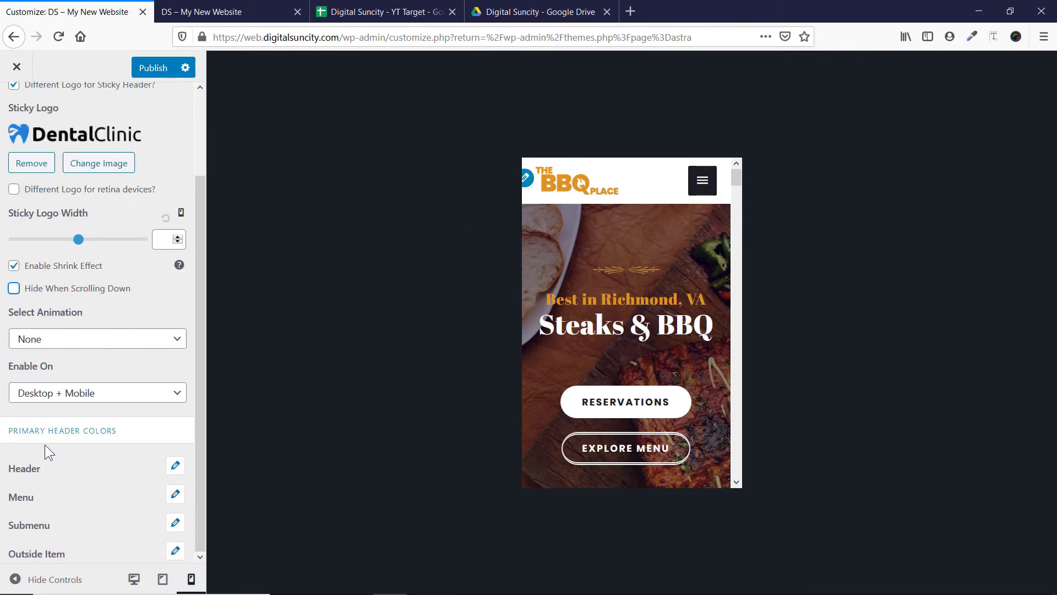
Return to the desktop preview and examine the normal and hover colour options for the primary header and its menu
click(134, 579)
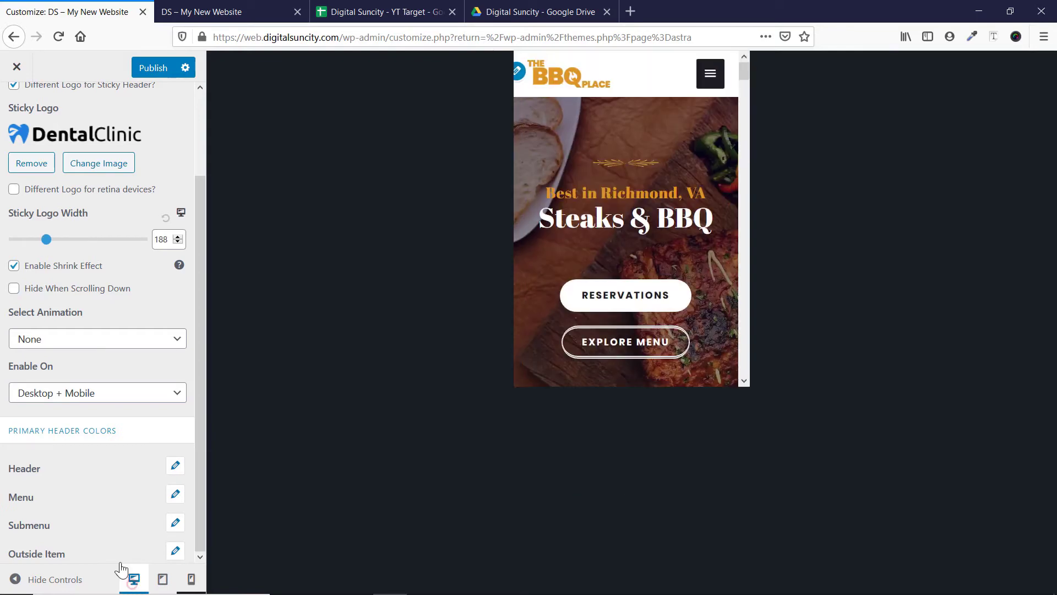
click(175, 465)
scroll(85, 431, down, 5)
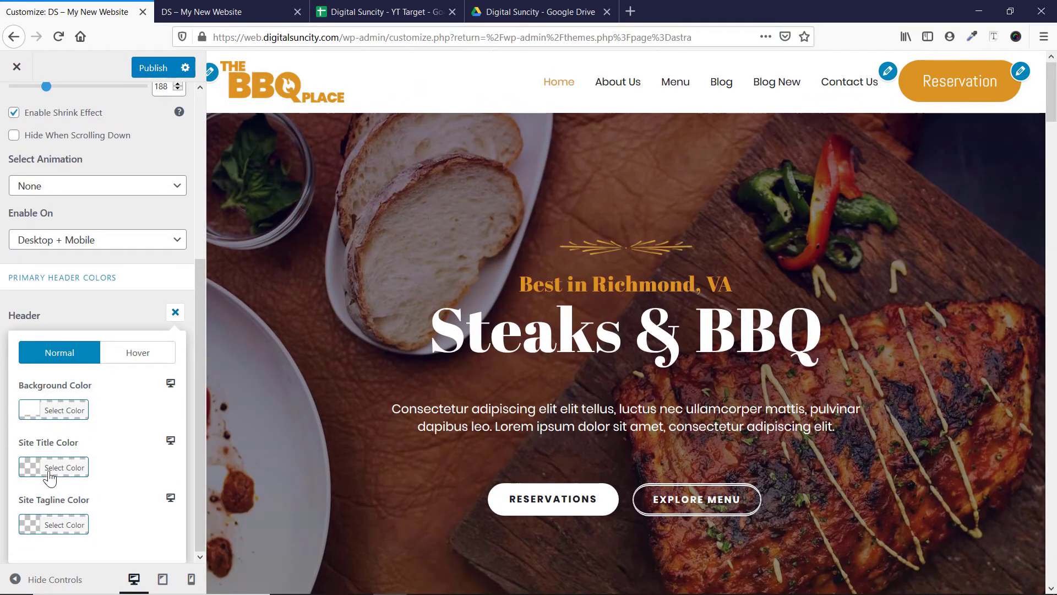
click(140, 360)
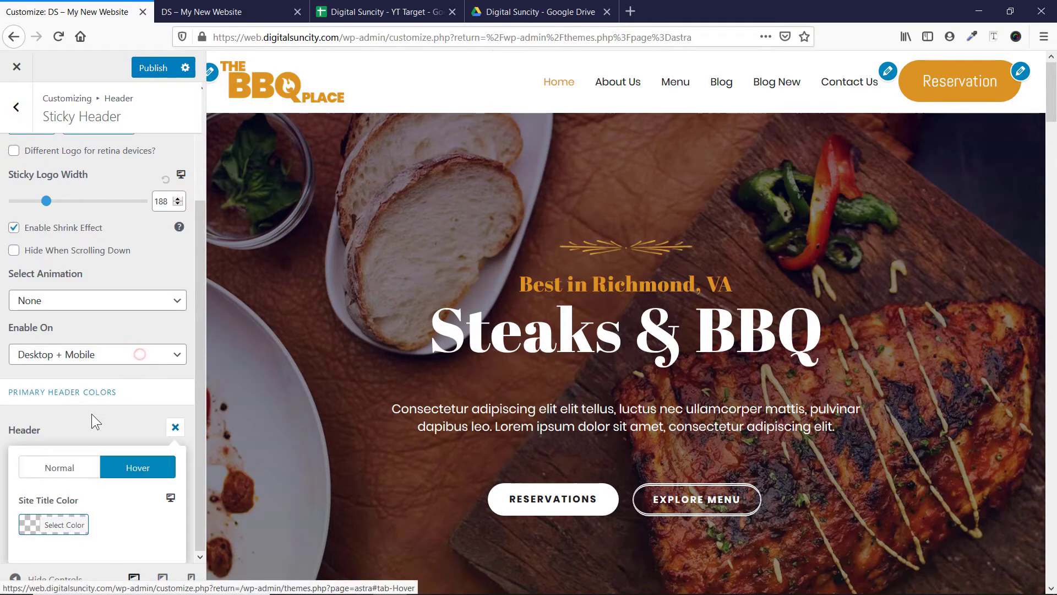
click(74, 474)
click(49, 429)
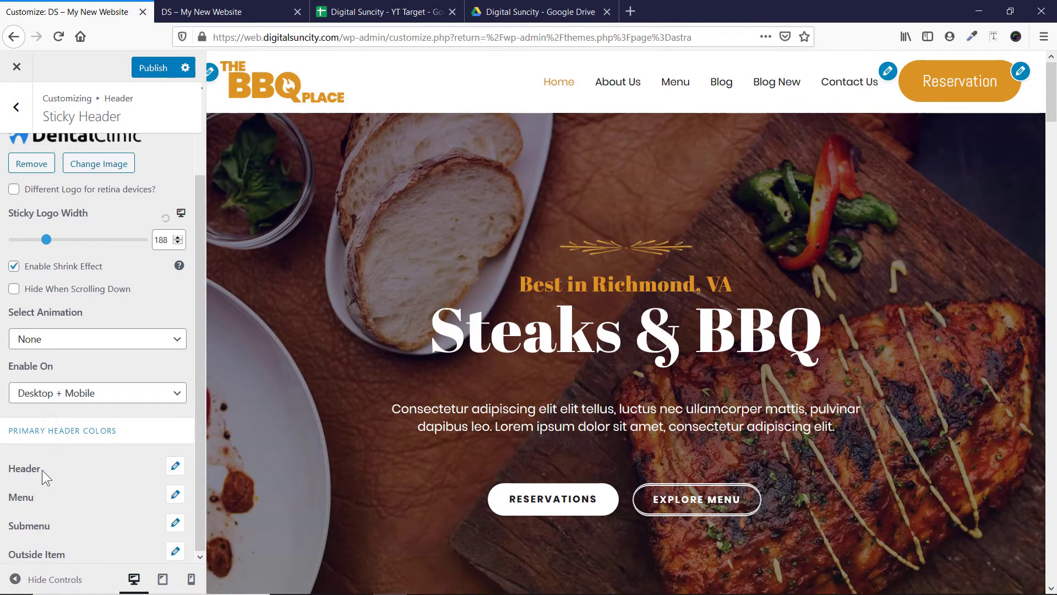
click(175, 495)
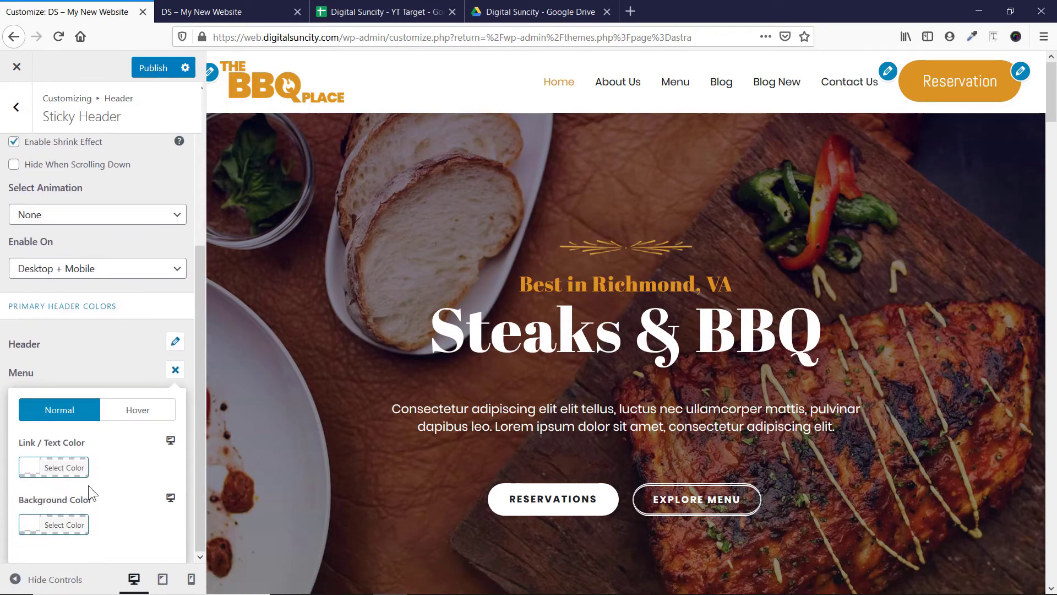
click(136, 417)
click(116, 361)
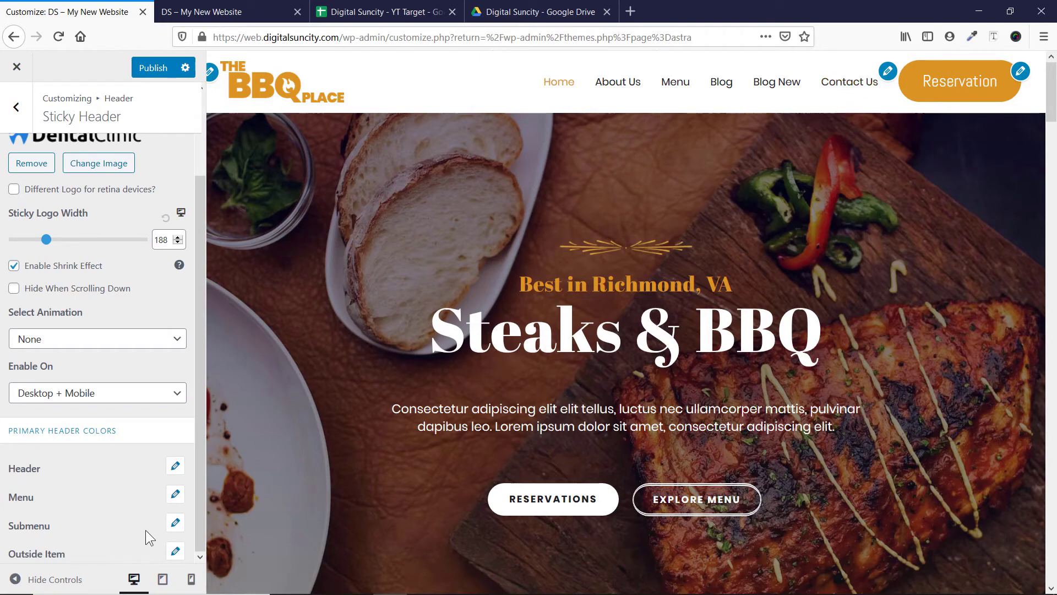
Examine the normal and hover colour options for the primary header's submenu and outside item
click(175, 523)
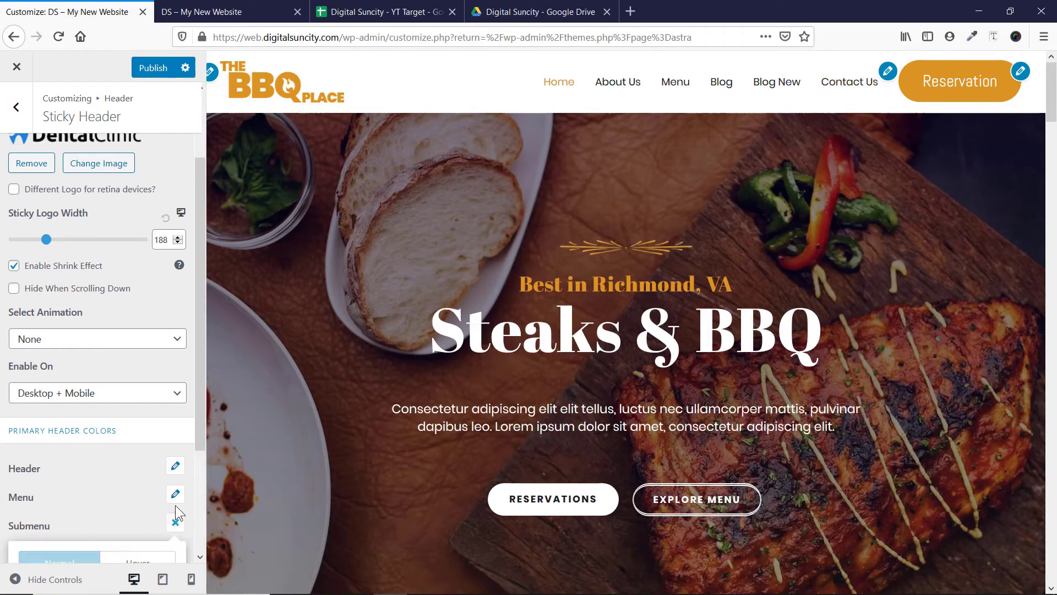
click(126, 411)
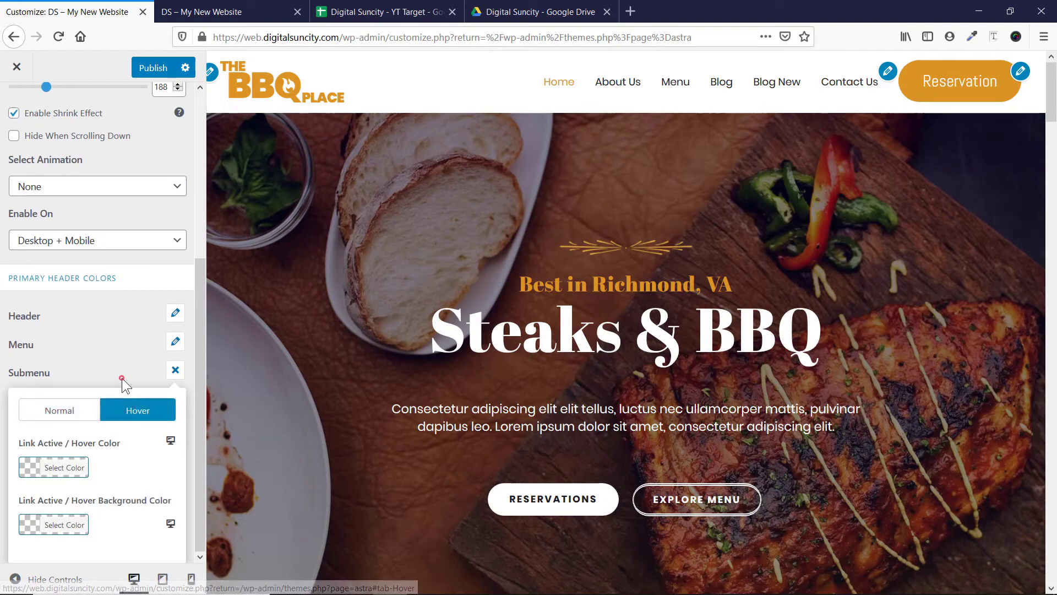
click(121, 377)
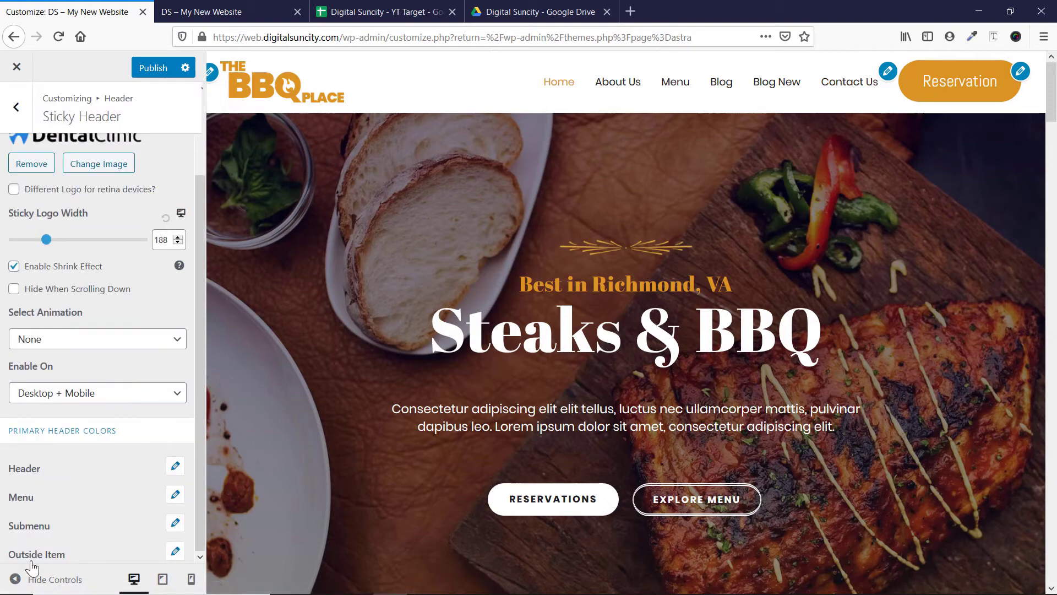
click(170, 551)
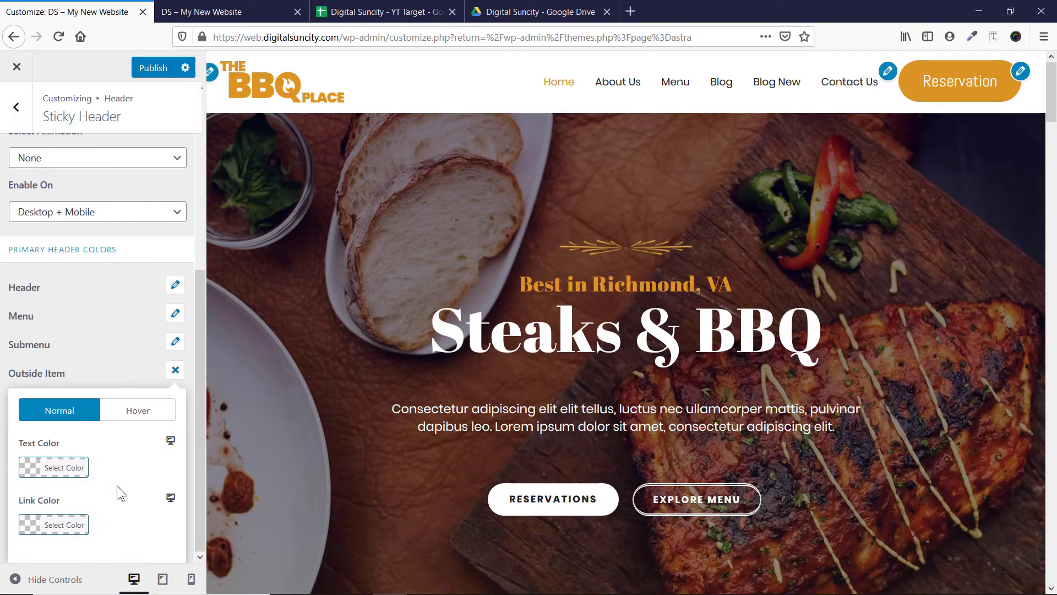
click(134, 414)
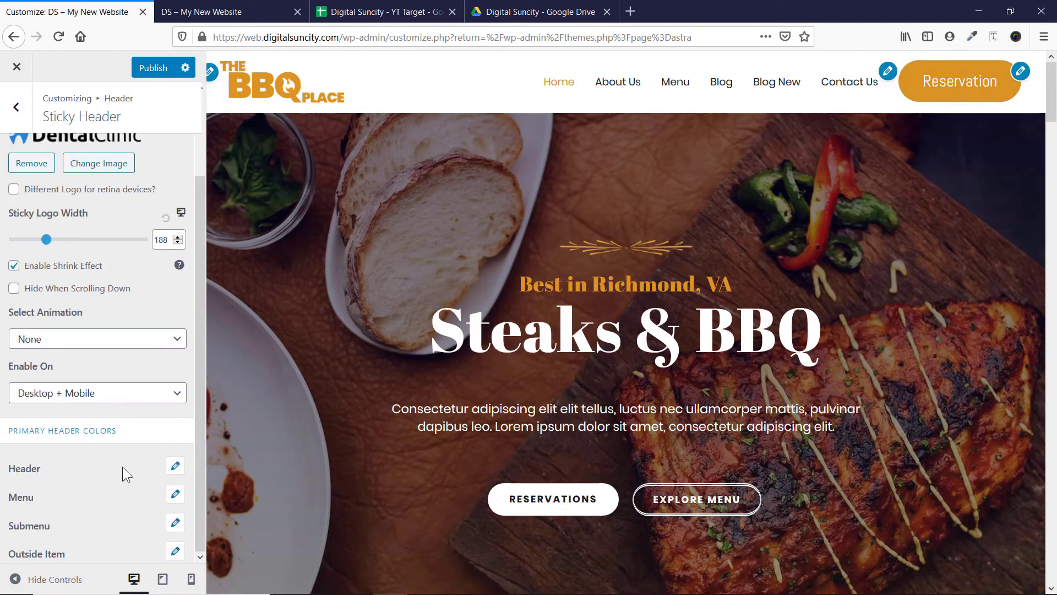
scroll(122, 466, up, 2)
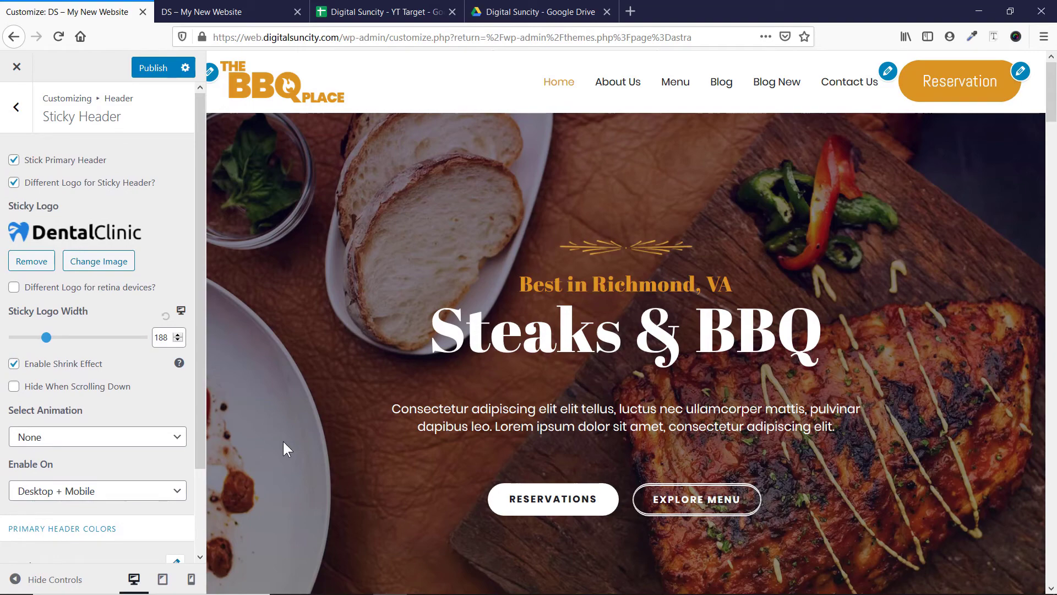